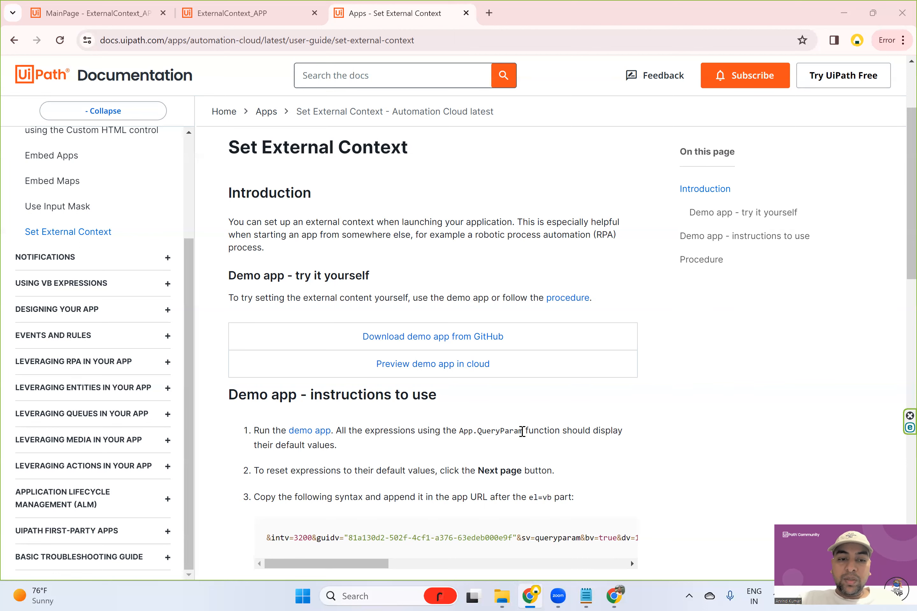
Read the Set External Context documentation down to the demo app instructions and highlight the intv parameter in the sample query syntax
{"action": "scroll", "coordinate": [522, 431], "scroll_direction": "down", "scroll_amount": 1}
{"action": "scroll", "coordinate": [522, 431], "scroll_direction": "down", "scroll_amount": 1}
{"action": "scroll", "coordinate": [384, 408], "scroll_direction": "up", "scroll_amount": 3}
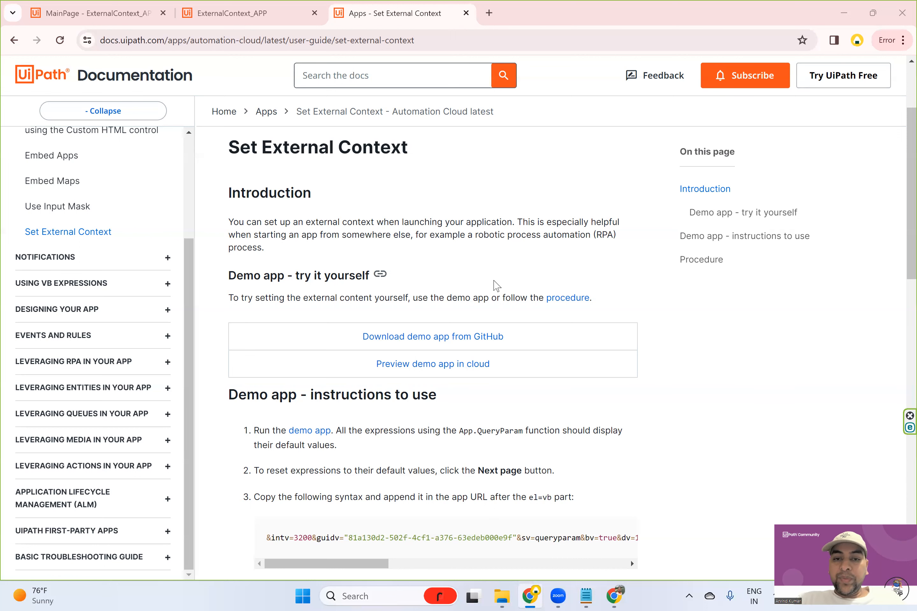
{"action": "scroll", "coordinate": [505, 302], "scroll_direction": "down", "scroll_amount": 2}
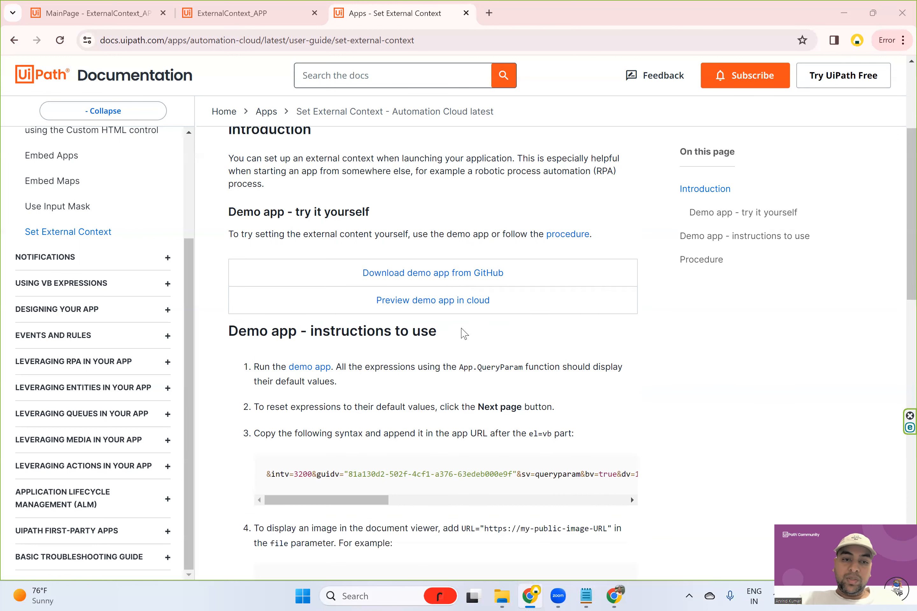
{"action": "scroll", "coordinate": [464, 334], "scroll_direction": "down", "scroll_amount": 1}
{"action": "scroll", "coordinate": [464, 335], "scroll_direction": "down", "scroll_amount": 2}
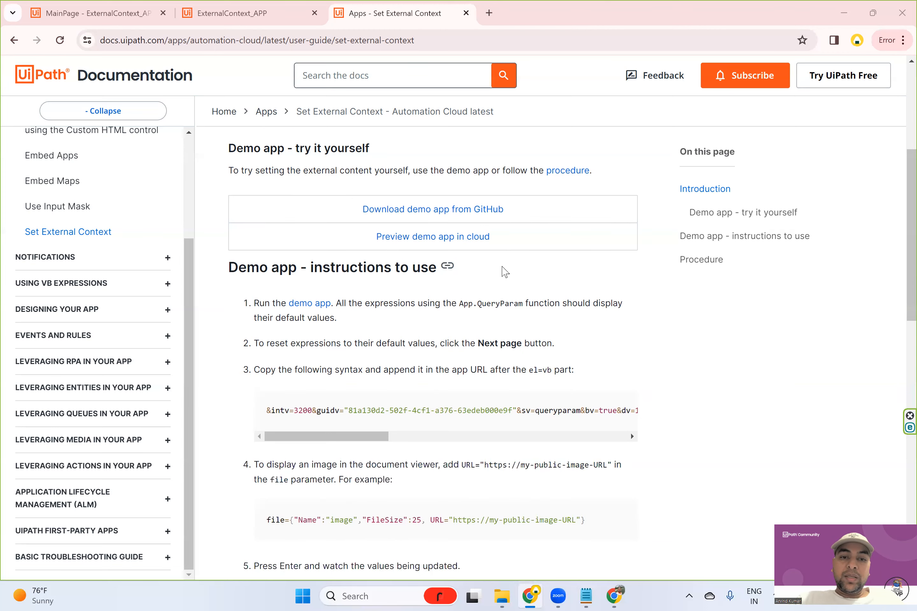
{"action": "scroll", "coordinate": [500, 278], "scroll_direction": "down", "scroll_amount": 2}
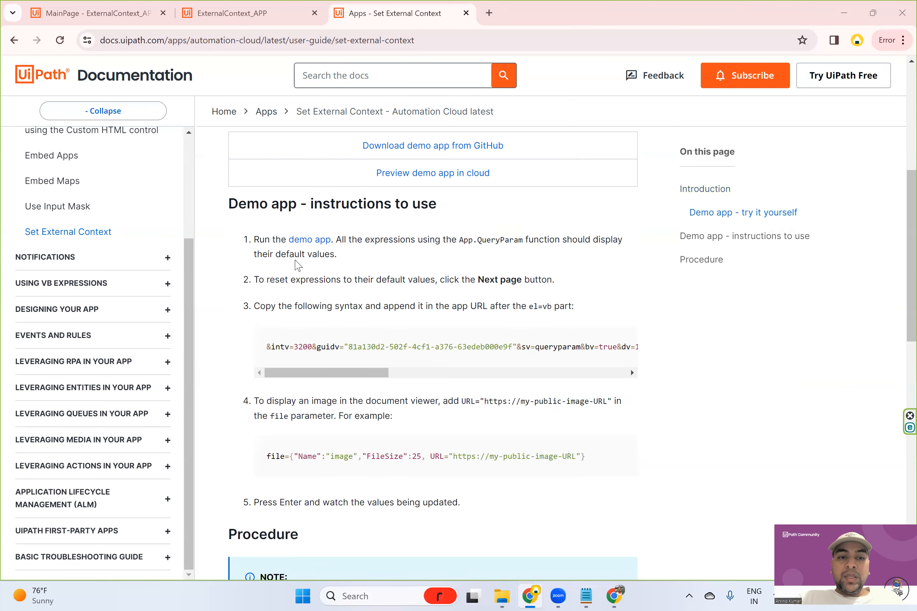
{"action": "scroll", "coordinate": [367, 280], "scroll_direction": "down", "scroll_amount": 1}
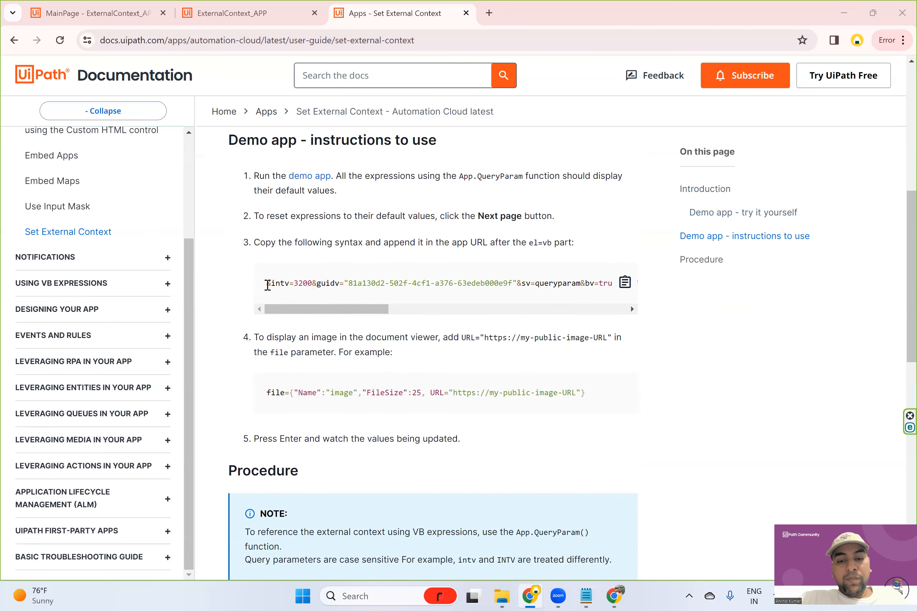
{"action": "left_click_drag", "start_coordinate": [267, 285], "coordinate": [321, 284]}
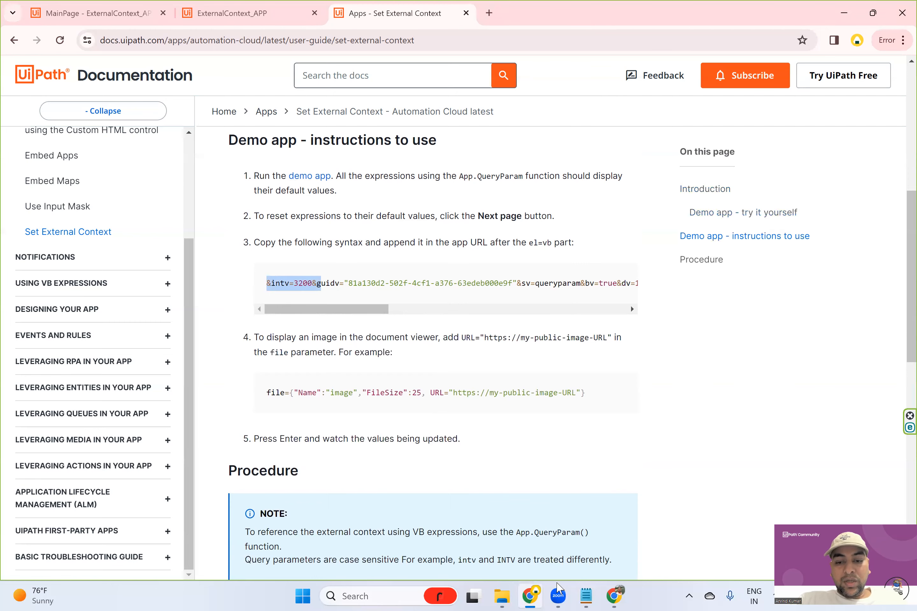
{"action": "left_click", "coordinate": [586, 596]}
{"action": "left_click", "coordinate": [585, 597]}
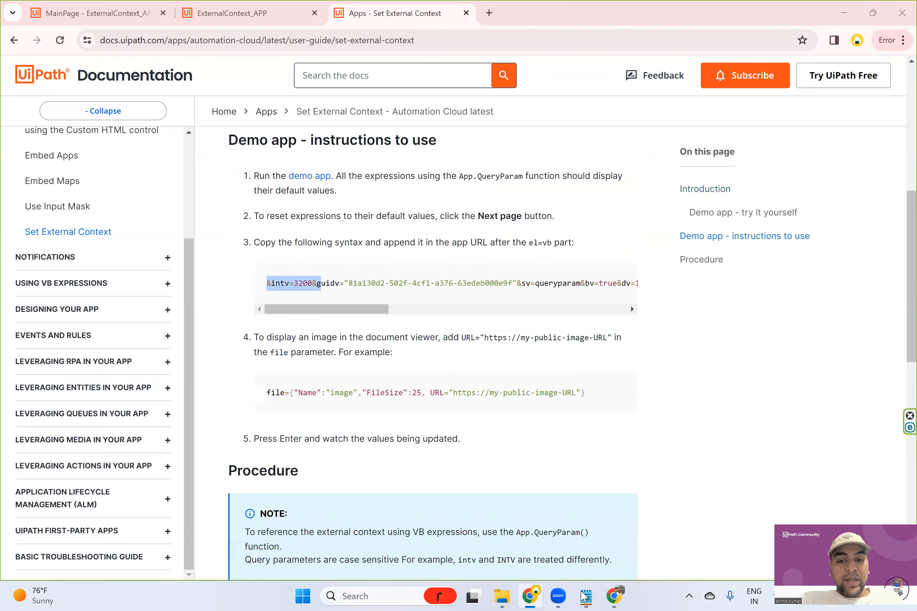
{"action": "mouse_move", "coordinate": [579, 587]}
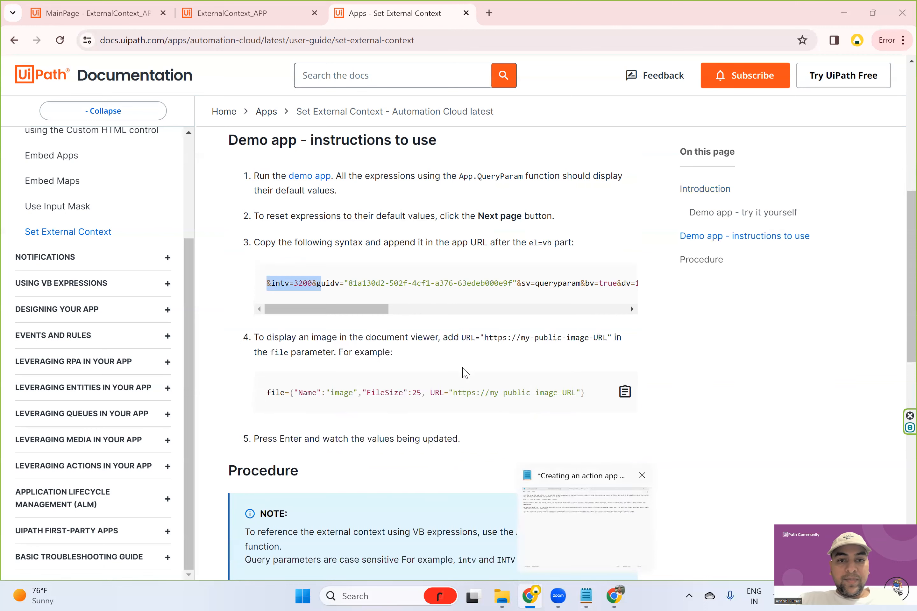
{"action": "left_click", "coordinate": [586, 596]}
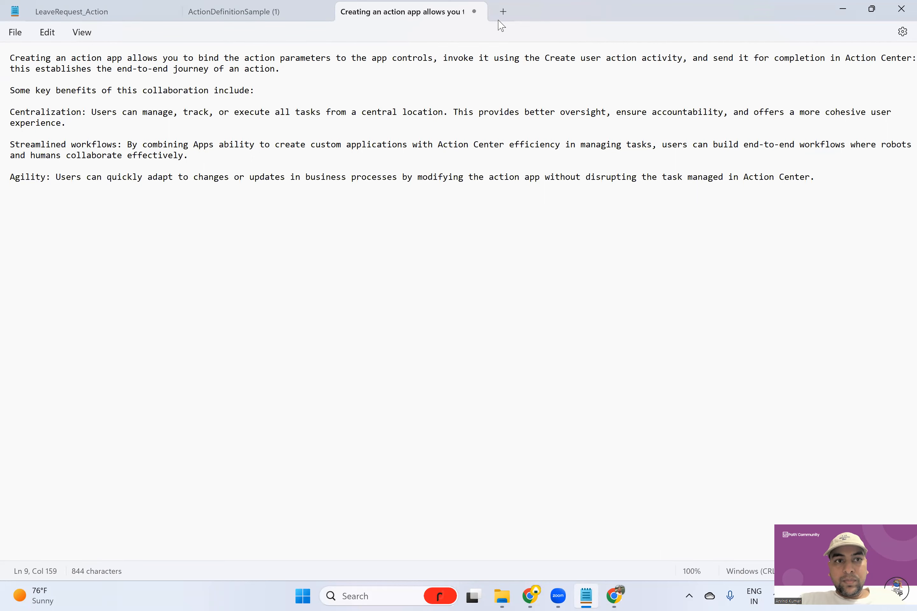
{"action": "left_click", "coordinate": [836, 7]}
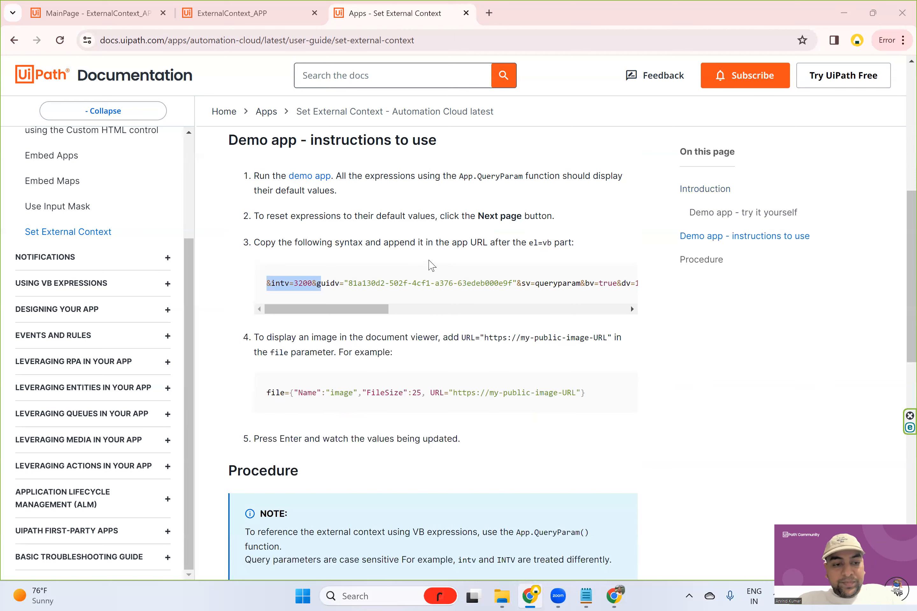
Open a new Notepad window and paste the app run URL with el=vb, intv=109, guidv, sv=TestingParemeter, bv=true and datetimev=23-02-2024
{"action": "key", "text": "super+r"}
{"action": "type", "text": "n"}
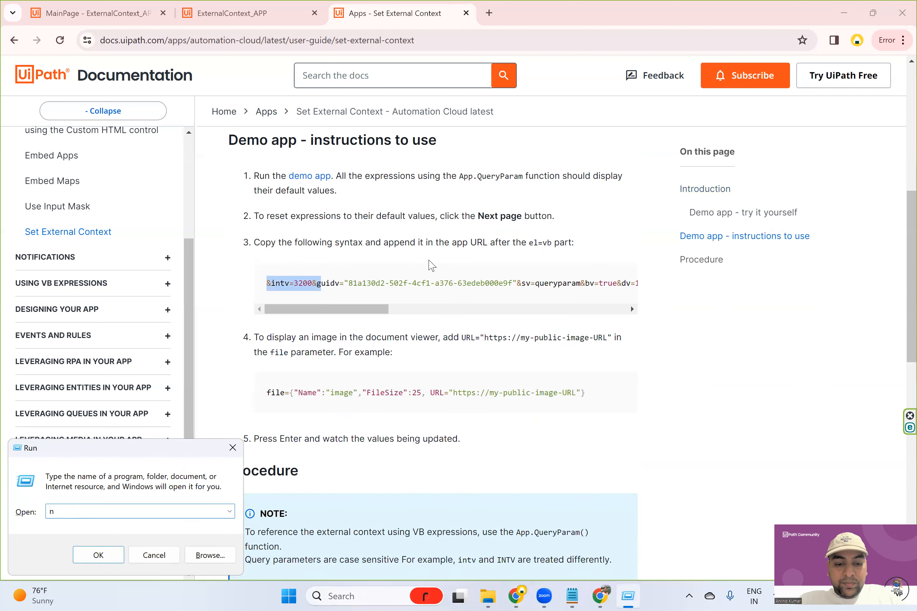
{"action": "key", "text": "Return"}
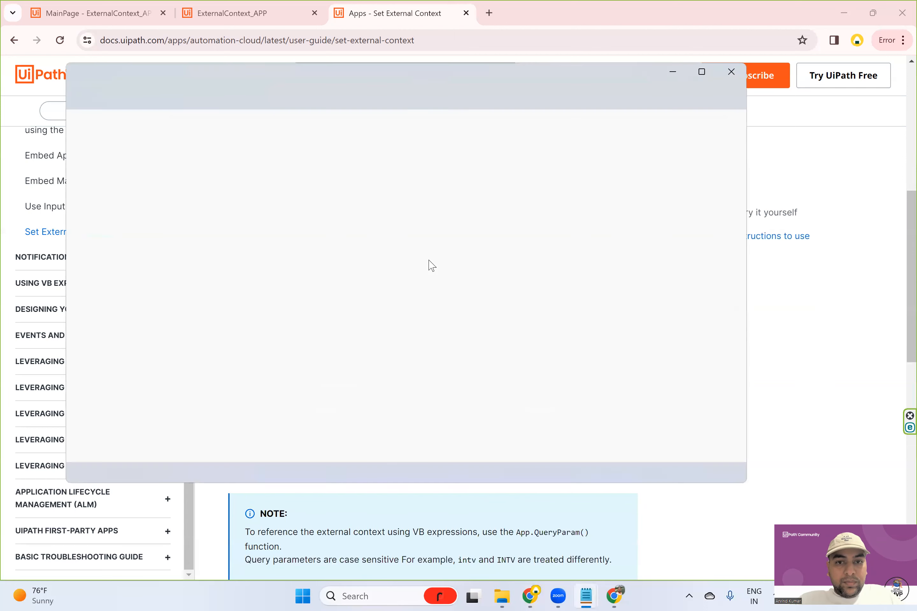
{"action": "key", "text": "alt+v"}
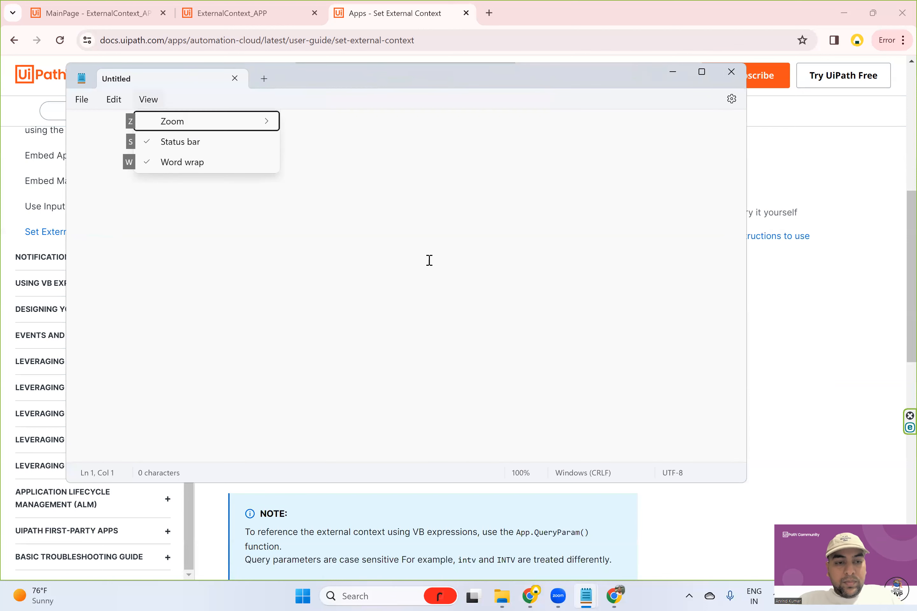
{"action": "key", "text": "Right"}
{"action": "key", "text": "Escape"}
{"action": "key", "text": "Escape"}
{"action": "key", "text": "Escape"}
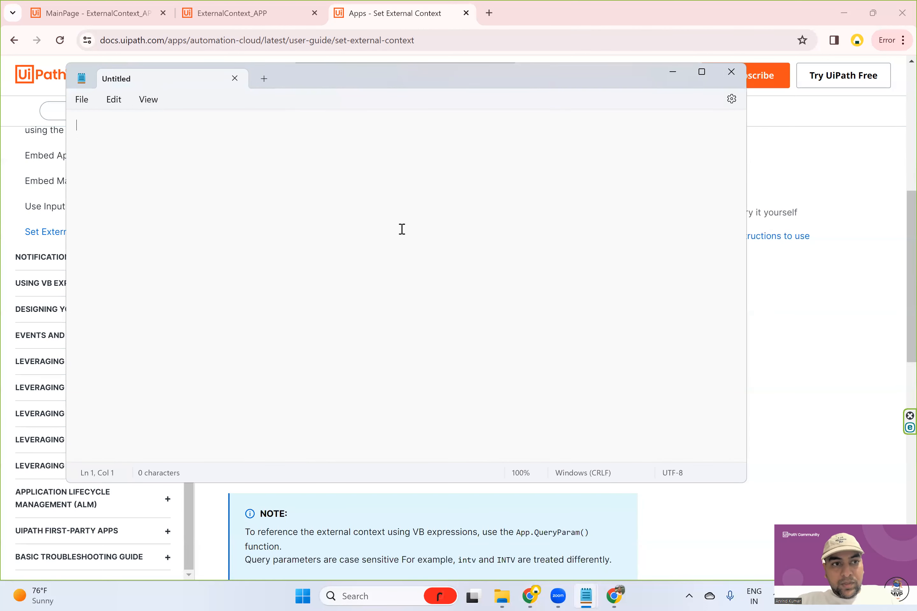
{"action": "type", "text": "https://cloud.uipath.com/intelarvind/apps_/default/run/default/ID8d62be43c6124f0fb3ffdfa359d7c52c?el=vb&intv=109&guidv=%22252754f2-028e-4984-8534-9c9ea42ef0d1%22&sv=TestingParemeter&bv=true&datetimev=23-02-2024"}
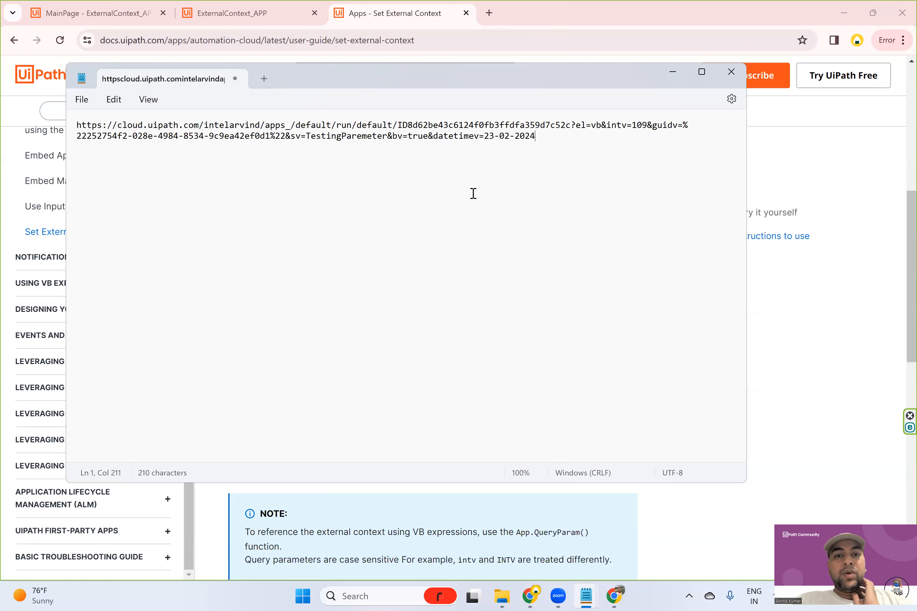
Examine the pasted URL and its query parameters el, intv, guidv, sv, bv and datetimev one by one
{"action": "left_click", "coordinate": [123, 125]}
{"action": "left_click_drag", "start_coordinate": [135, 131], "coordinate": [505, 137]}
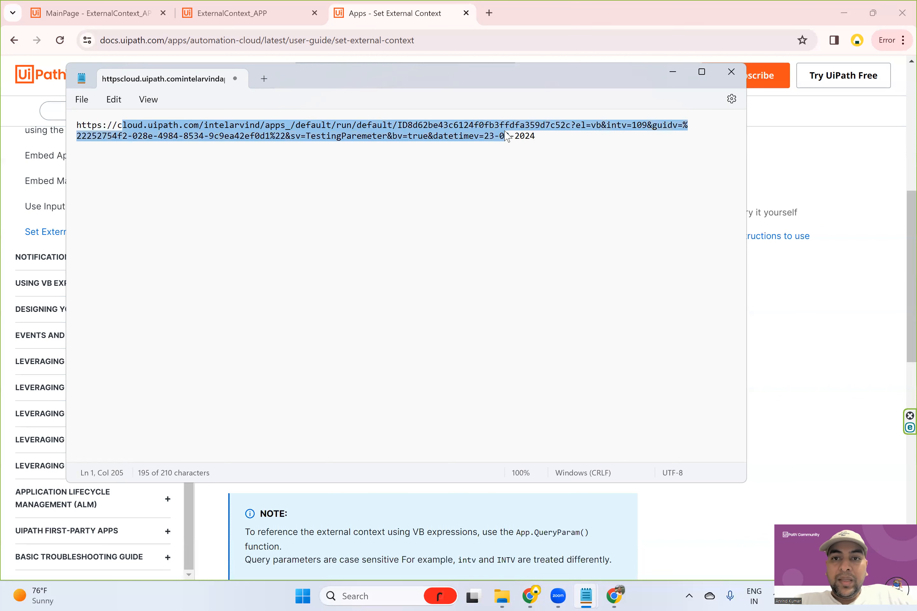
{"action": "left_click", "coordinate": [587, 140]}
{"action": "left_click_drag", "start_coordinate": [577, 125], "coordinate": [599, 129]}
{"action": "left_click", "coordinate": [615, 130]}
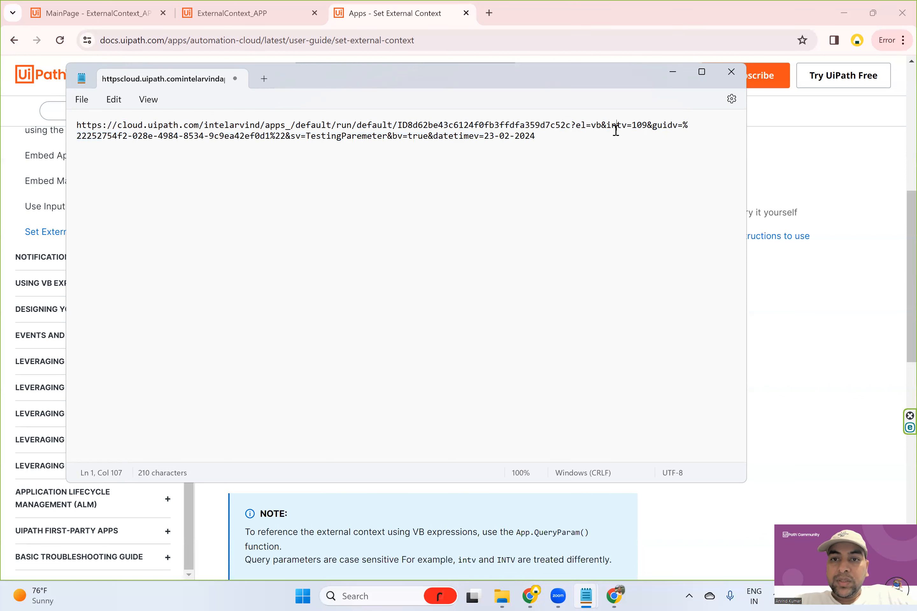
{"action": "left_click", "coordinate": [612, 136]}
{"action": "double_click", "coordinate": [614, 126]}
{"action": "left_click", "coordinate": [660, 134]}
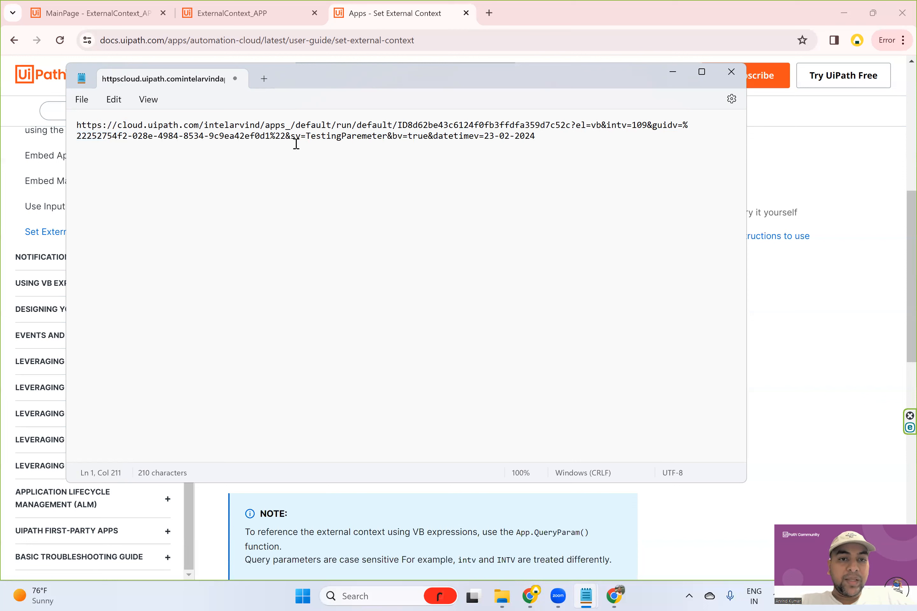
{"action": "left_click_drag", "start_coordinate": [293, 136], "coordinate": [302, 140]}
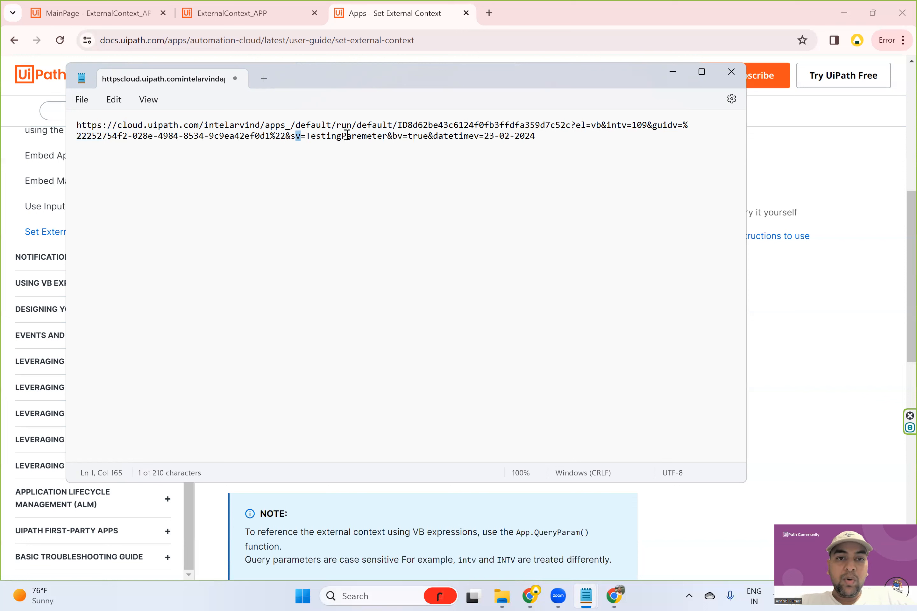
{"action": "left_click_drag", "start_coordinate": [394, 138], "coordinate": [402, 143]}
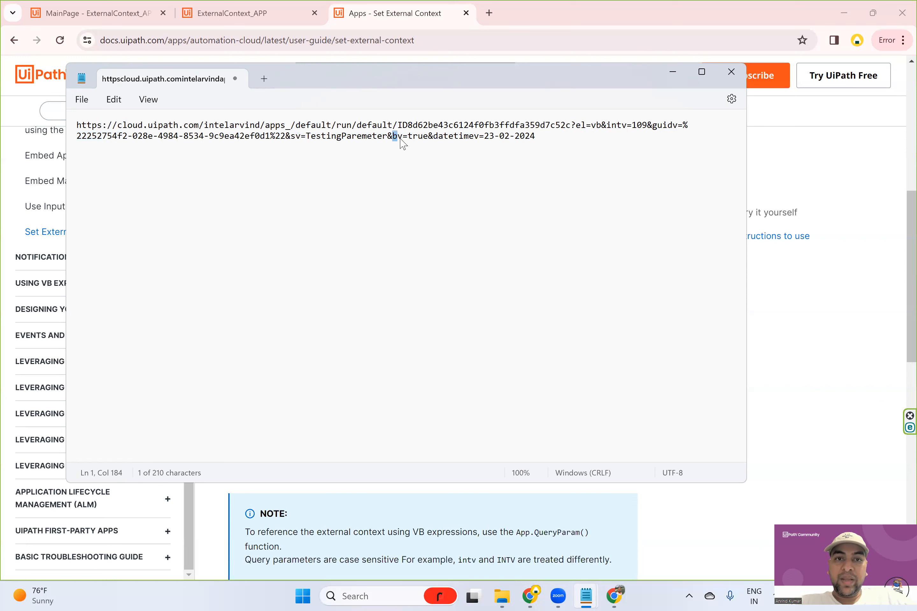
{"action": "double_click", "coordinate": [450, 138]}
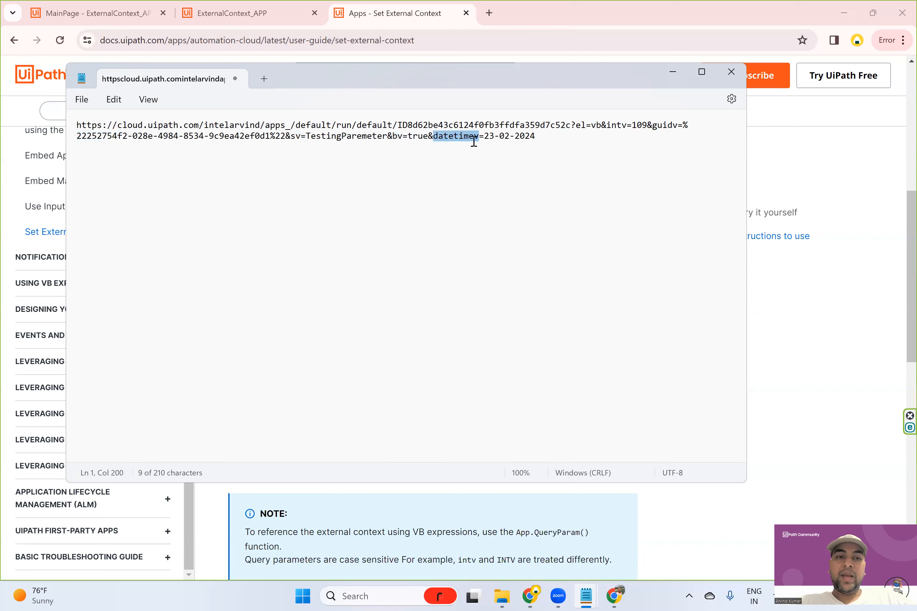
{"action": "left_click", "coordinate": [499, 136]}
Delete the &datetimev=23-02-2024 parameter from the end of the URL and select the remaining URL text
{"action": "left_click_drag", "start_coordinate": [429, 136], "coordinate": [537, 141]}
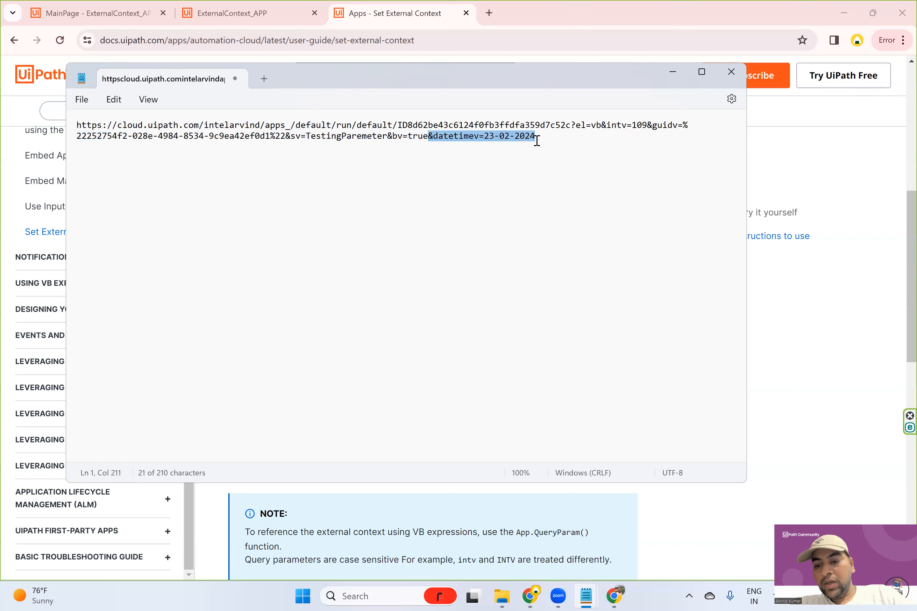
{"action": "key", "text": "BackSpace"}
{"action": "left_click_drag", "start_coordinate": [470, 138], "coordinate": [63, 111]}
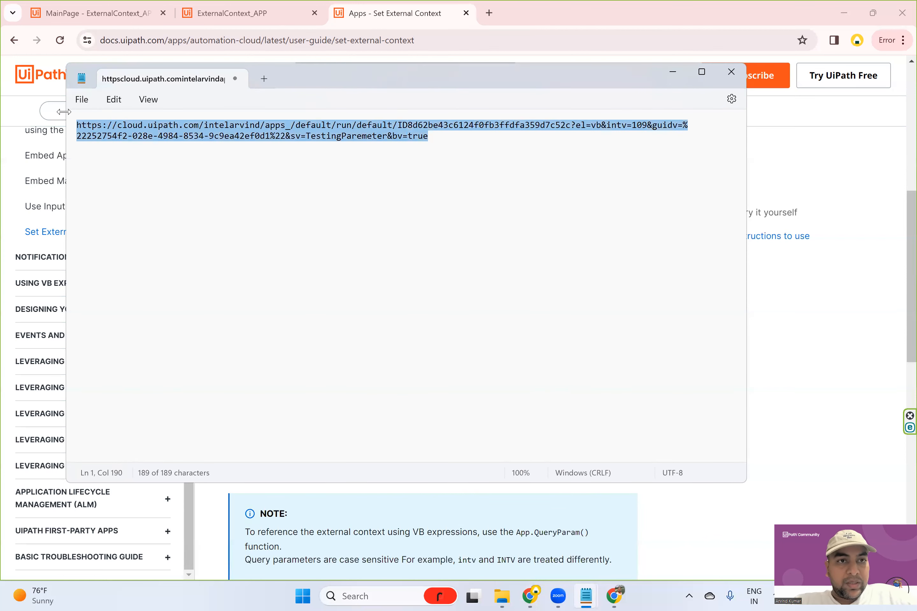
Switch to App Studio and inspect the text expression of the Integer row's value label on Page_without_default_values, leaving it unedited
{"action": "left_click", "coordinate": [82, 18]}
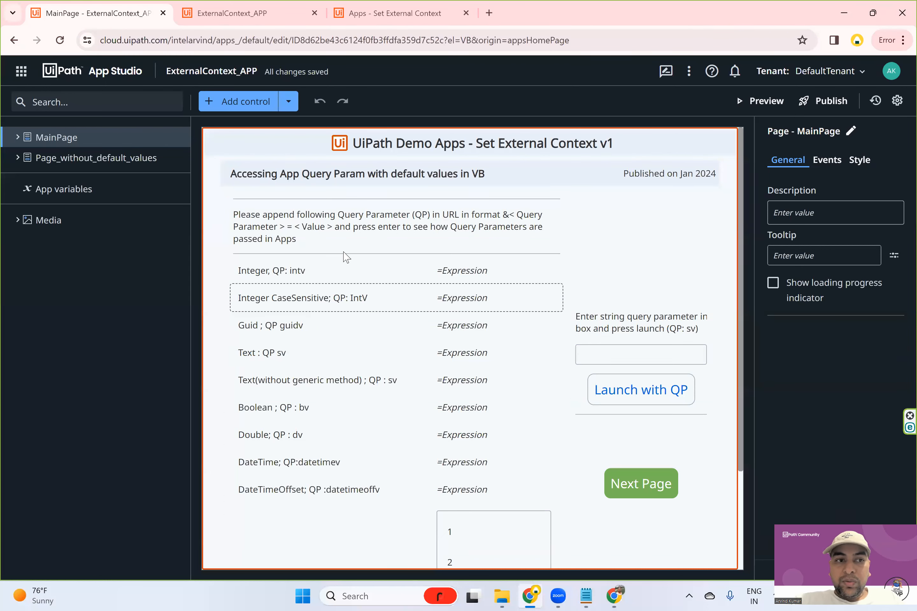
{"action": "left_click", "coordinate": [86, 165]}
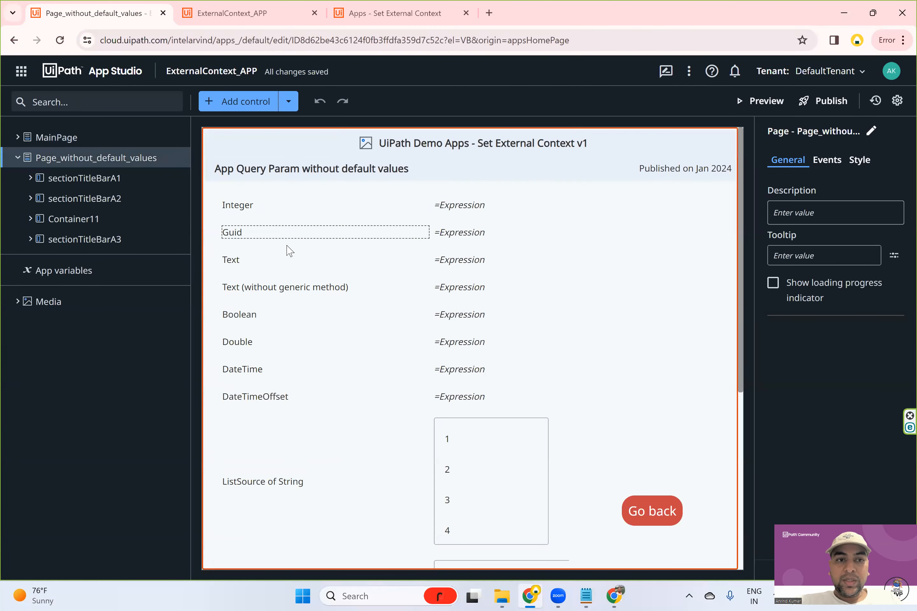
{"action": "left_click", "coordinate": [455, 206]}
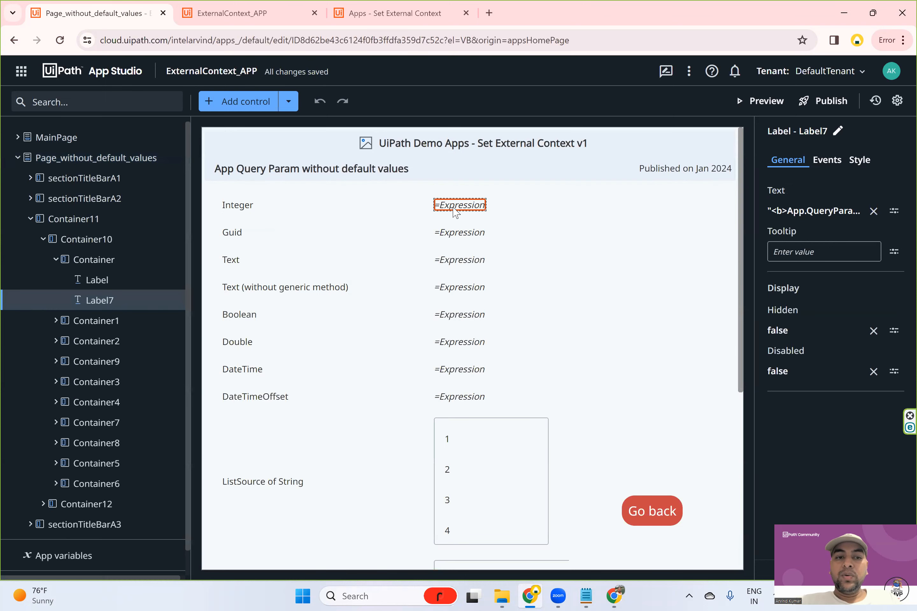
{"action": "left_click", "coordinate": [770, 213]}
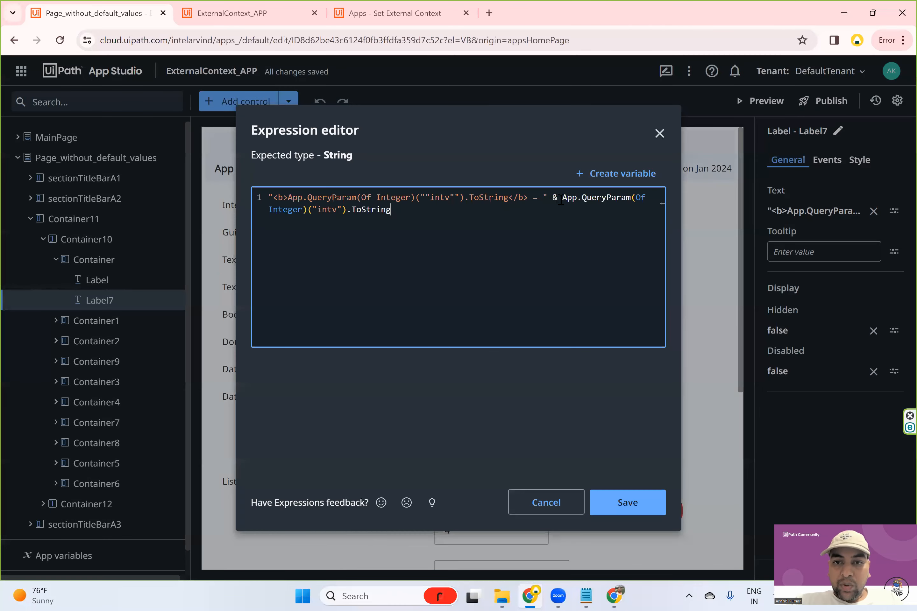
{"action": "left_click_drag", "start_coordinate": [560, 200], "coordinate": [569, 209]}
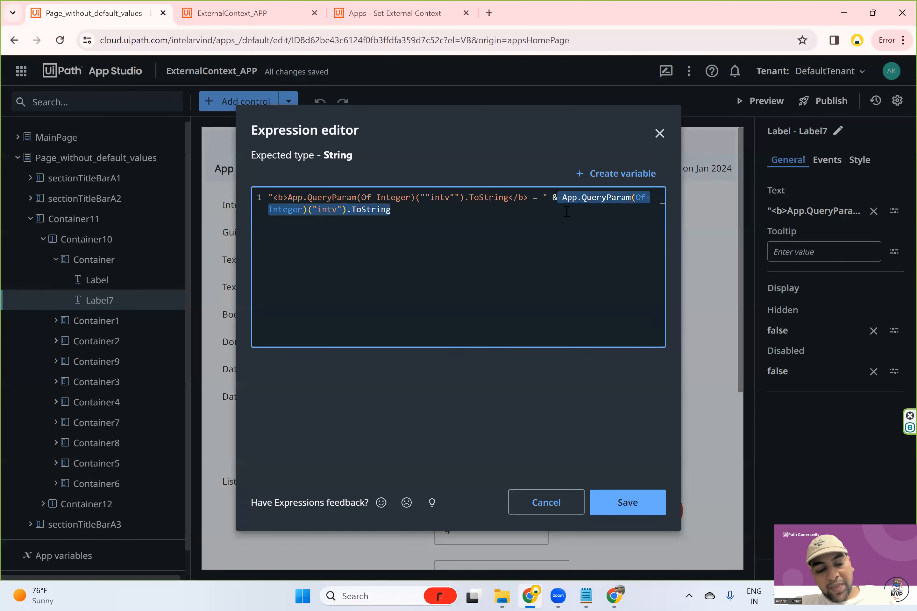
{"action": "left_click", "coordinate": [552, 497]}
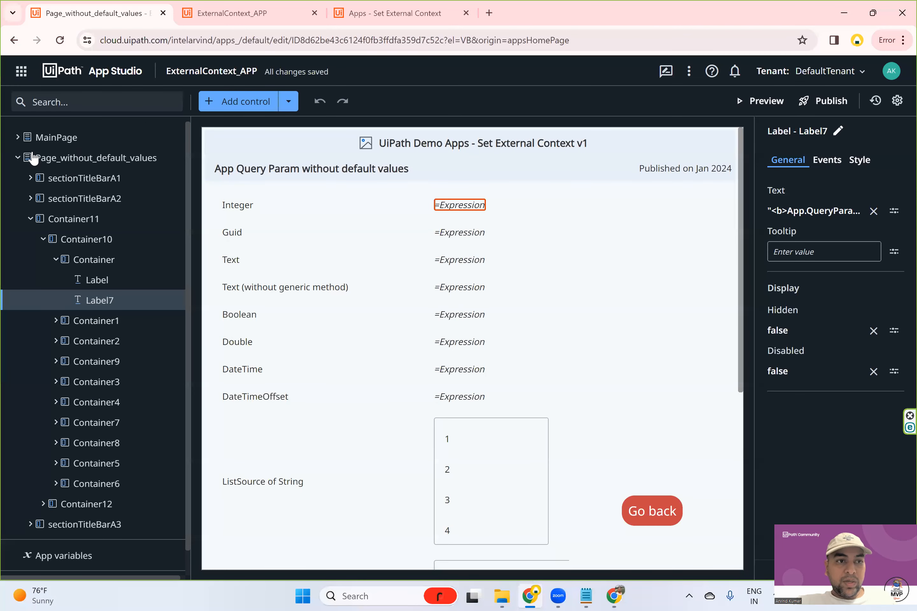
Add a new page to the app from the Blank Page template and close the list of controls
{"action": "left_click", "coordinate": [24, 160]}
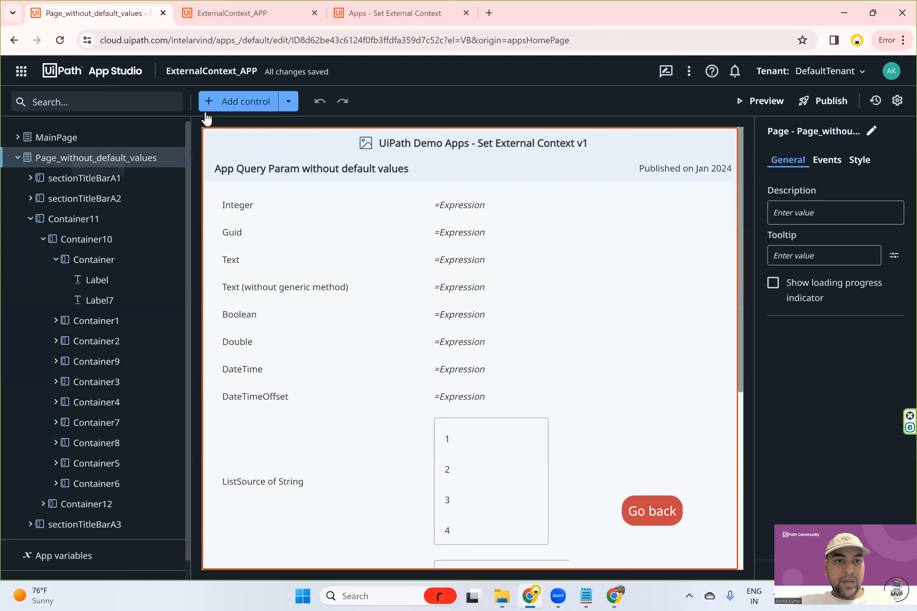
{"action": "left_click", "coordinate": [241, 102]}
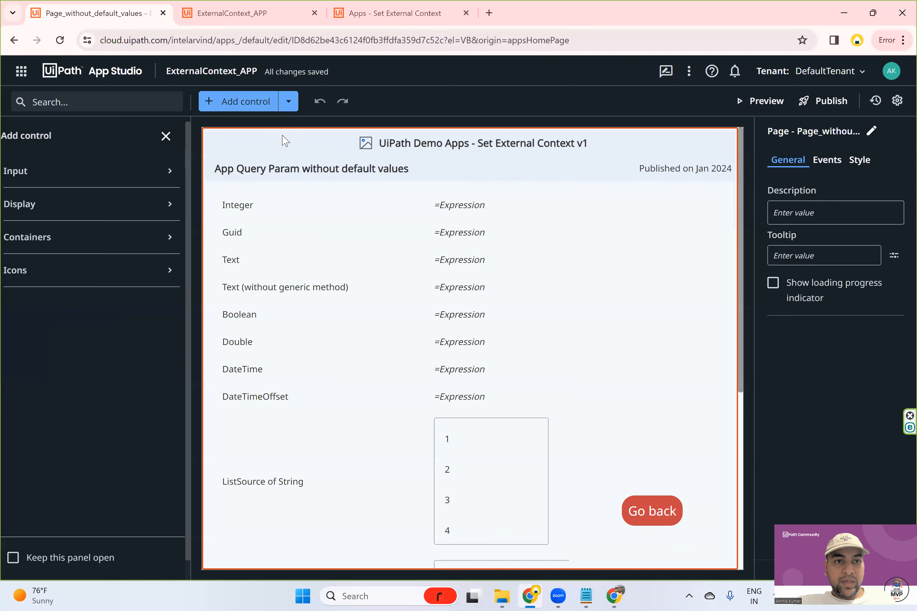
{"action": "left_click", "coordinate": [288, 103]}
{"action": "left_click", "coordinate": [312, 151]}
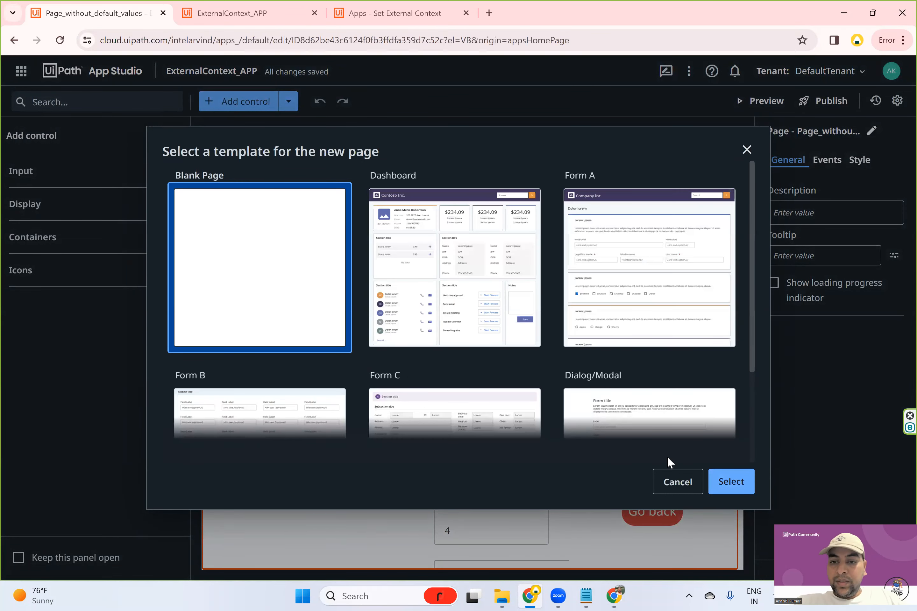
{"action": "left_click", "coordinate": [720, 482]}
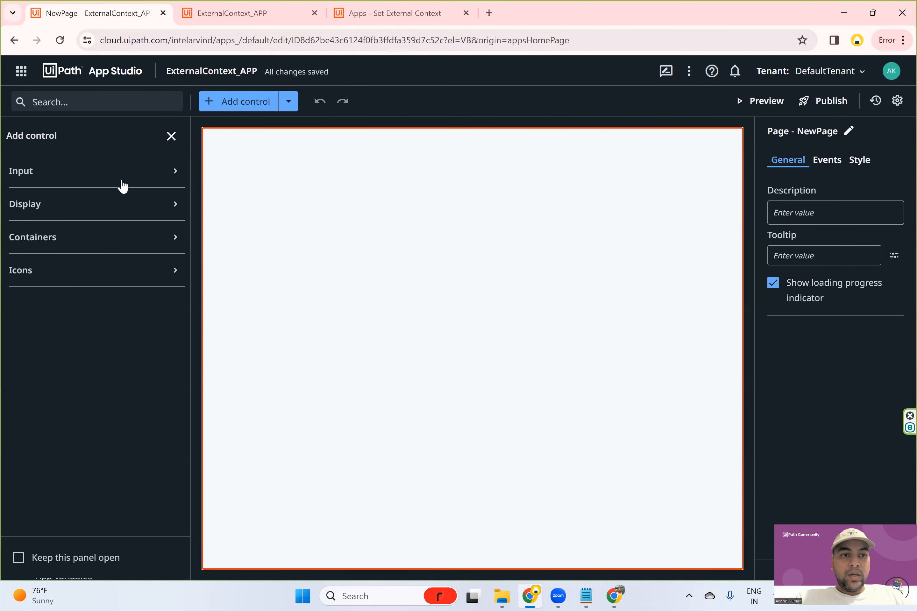
{"action": "left_click", "coordinate": [169, 139]}
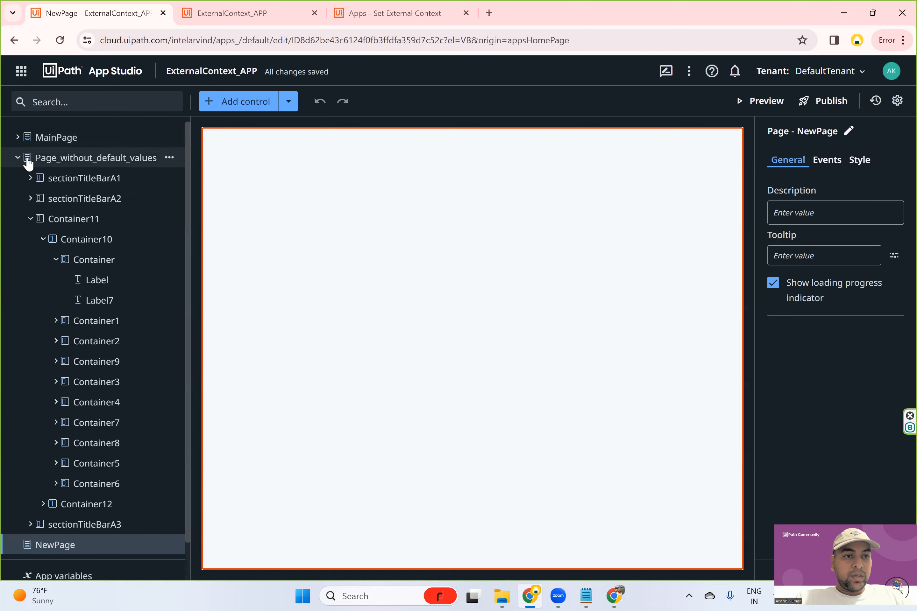
Rename the new blank page to TestNewPage in the app's page tree
{"action": "left_click", "coordinate": [18, 158]}
{"action": "right_click", "coordinate": [69, 176]}
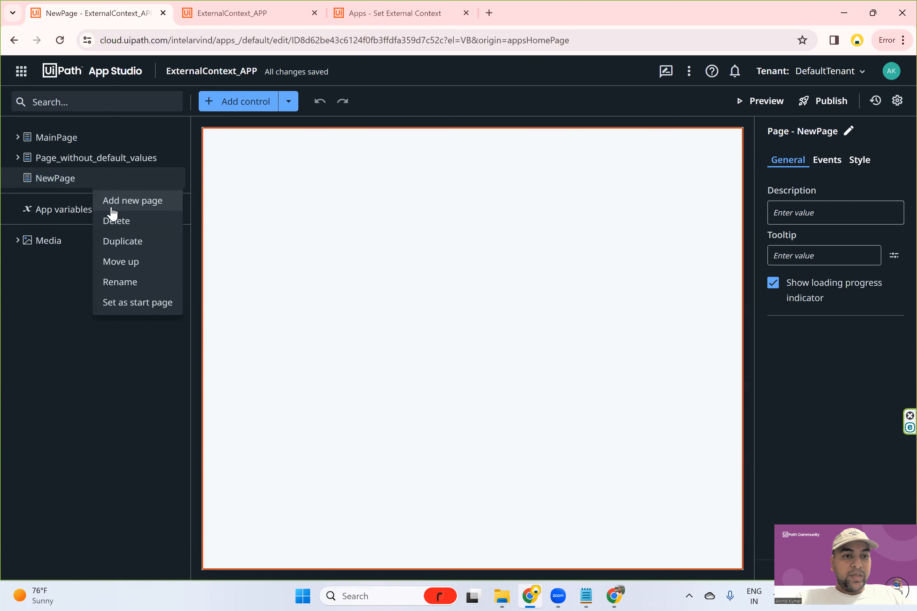
{"action": "left_click", "coordinate": [141, 292]}
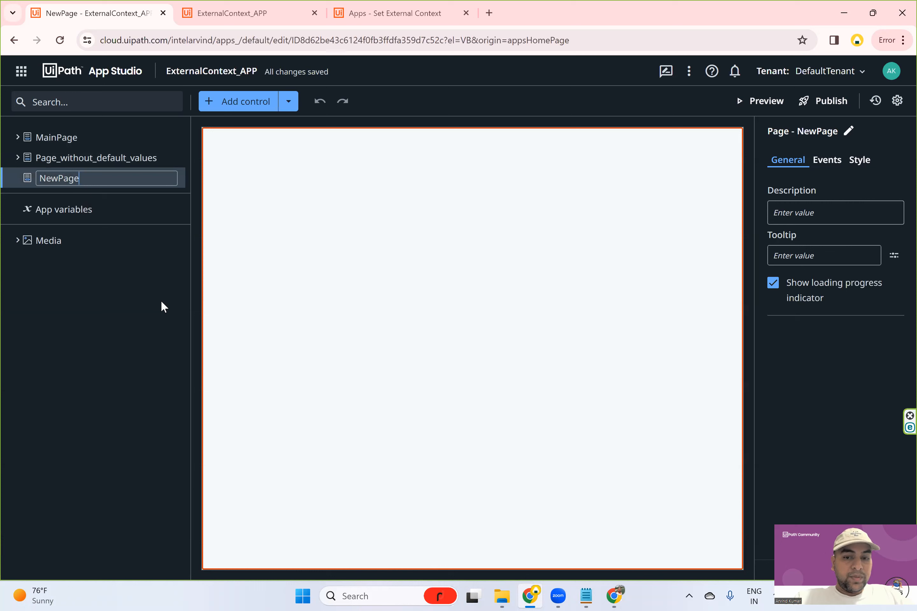
{"action": "type", "text": "_Tes"}
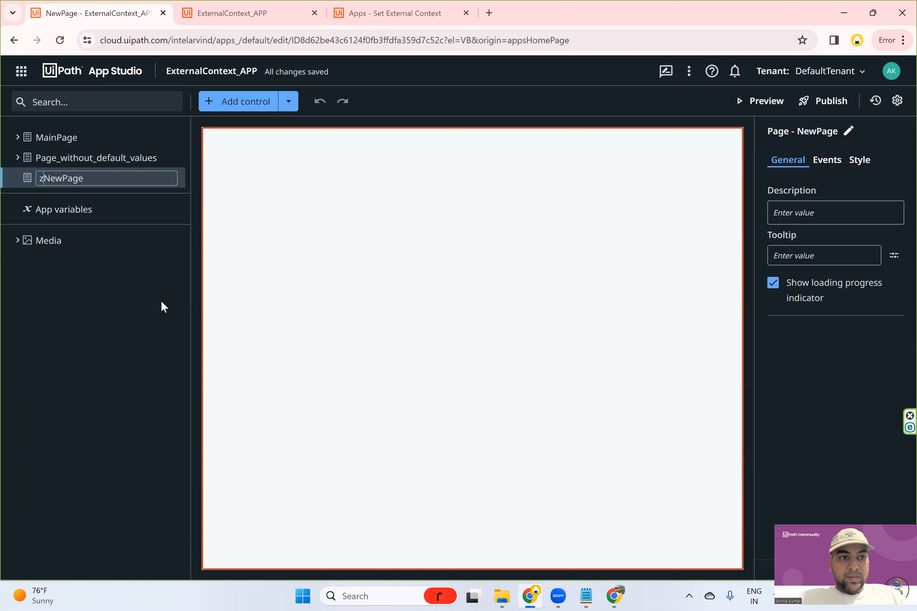
{"action": "key", "text": "BackSpace"}
{"action": "key", "text": "BackSpace"}
{"action": "key", "text": "BackSpace"}
{"action": "key", "text": "BackSpace"}
{"action": "type", "text": "Test"}
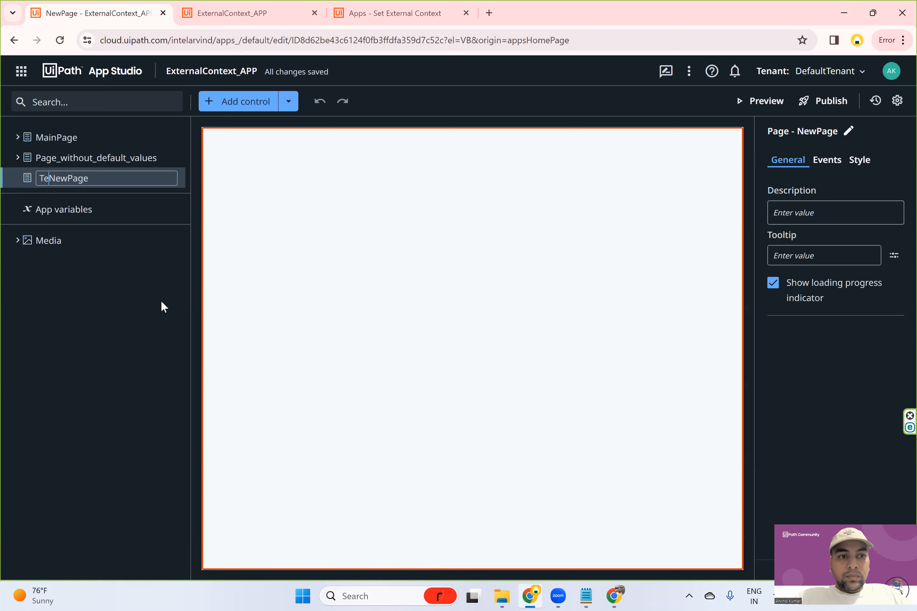
{"action": "key", "text": "Return"}
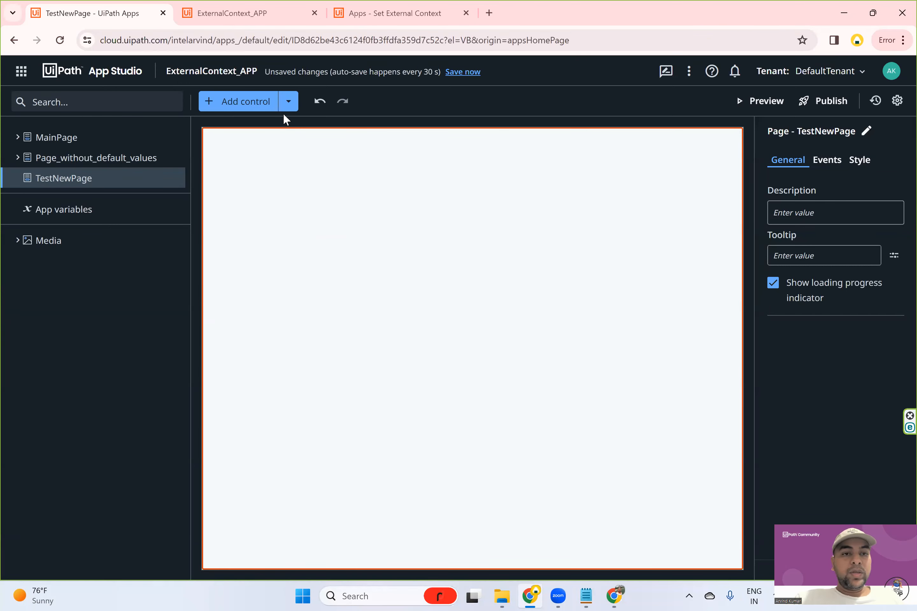
Place a Textbox control on the empty canvas of TestNewPage
{"action": "left_click", "coordinate": [288, 104]}
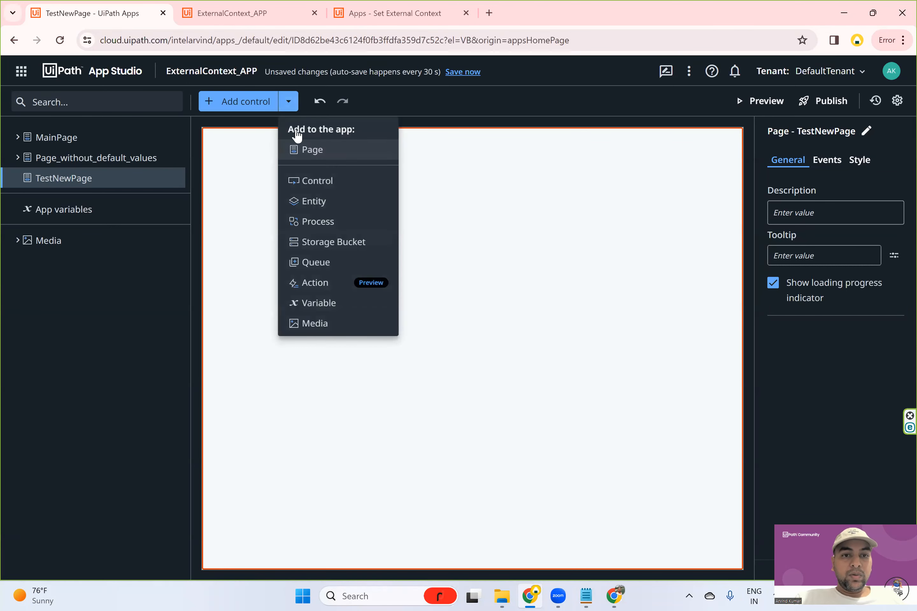
{"action": "left_click", "coordinate": [317, 180]}
{"action": "left_click", "coordinate": [73, 172]}
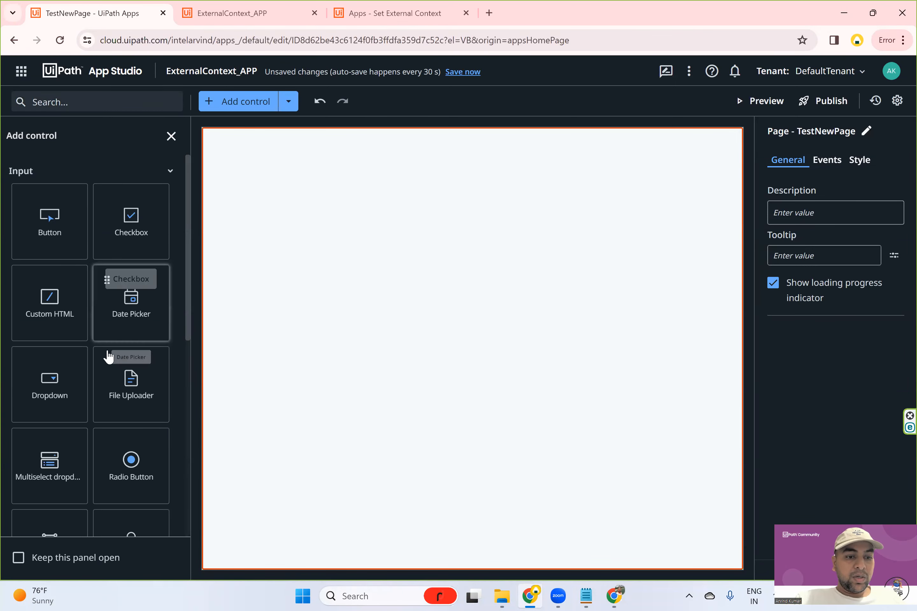
{"action": "scroll", "coordinate": [107, 357], "scroll_direction": "down", "scroll_amount": 3}
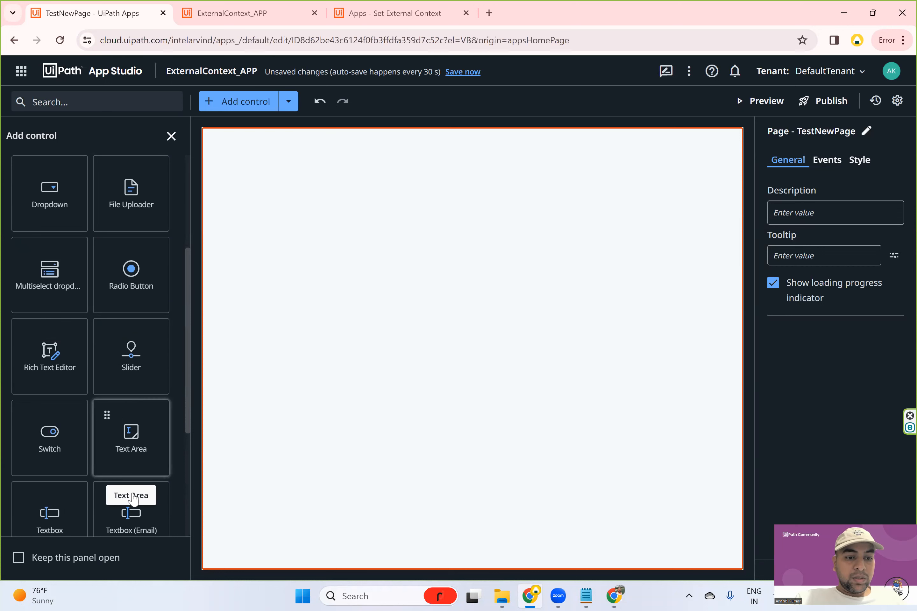
{"action": "scroll", "coordinate": [79, 461], "scroll_direction": "down", "scroll_amount": 2}
{"action": "left_click_drag", "start_coordinate": [66, 430], "coordinate": [372, 219]}
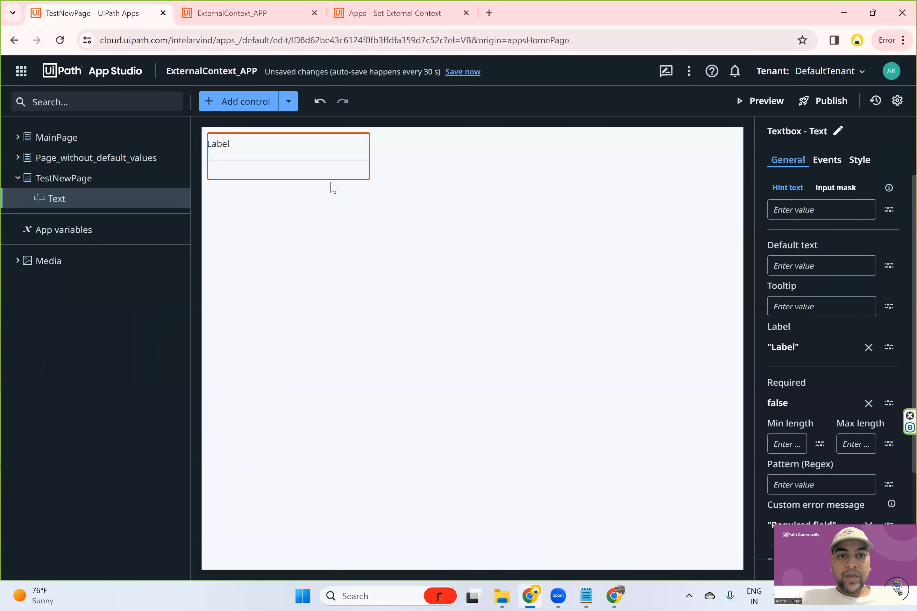
Stretch the textbox to the full page width and open the expression editor for its default text
{"action": "left_click", "coordinate": [860, 160]}
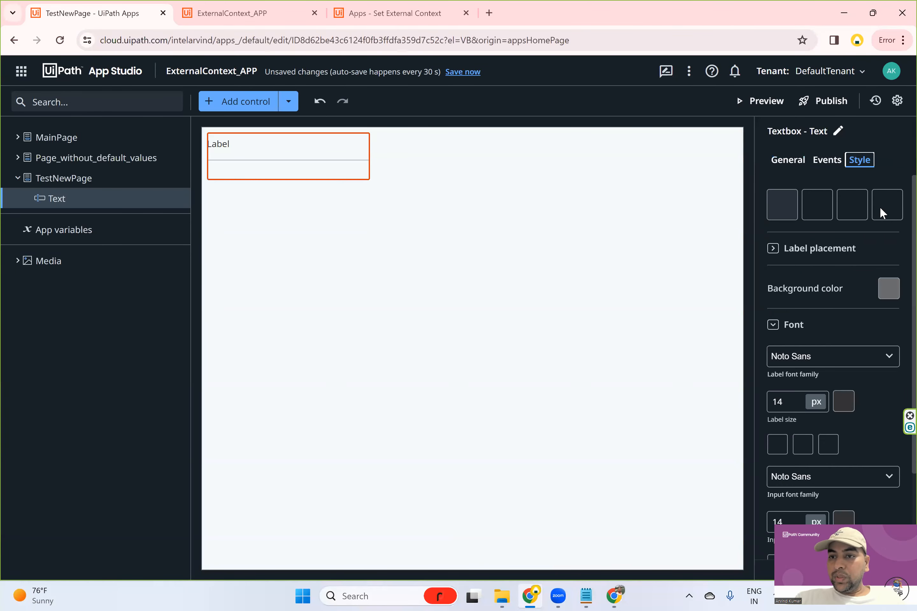
{"action": "left_click", "coordinate": [885, 204]}
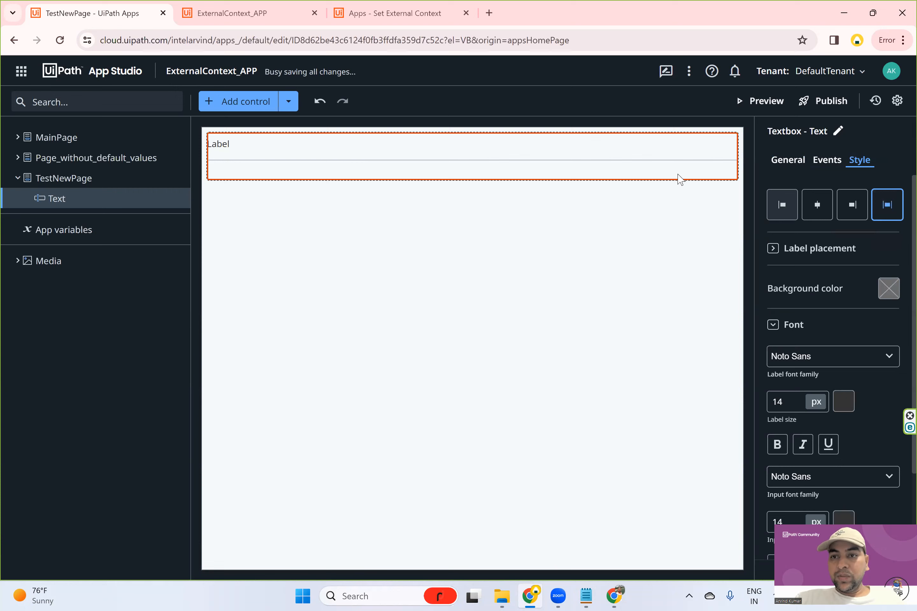
{"action": "left_click", "coordinate": [773, 165]}
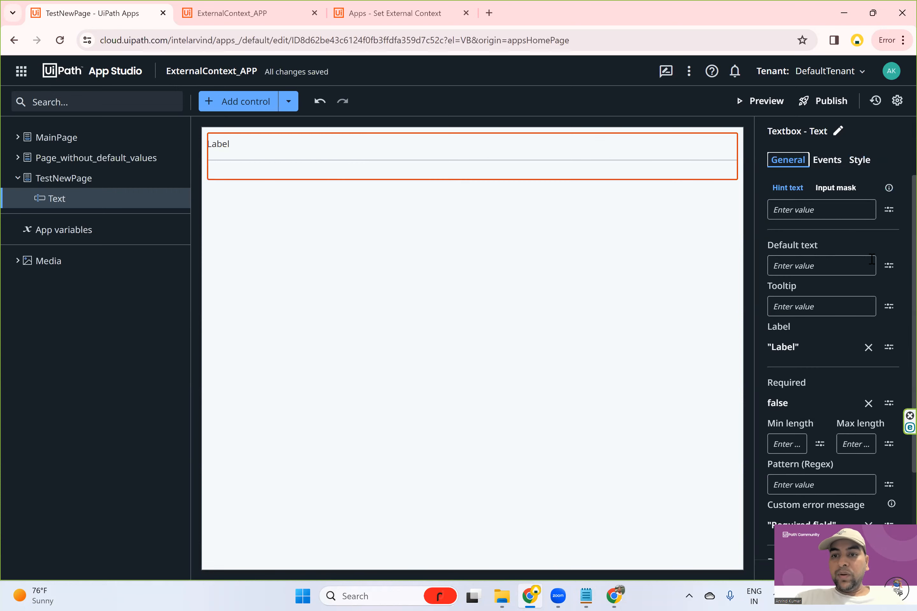
{"action": "left_click", "coordinate": [889, 266]}
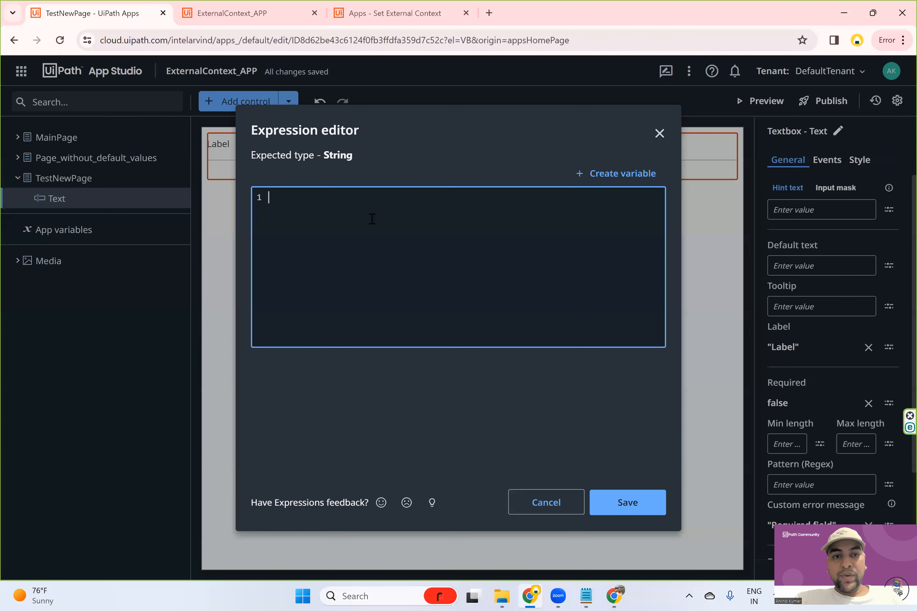
{"action": "key", "text": "ctrl+space"}
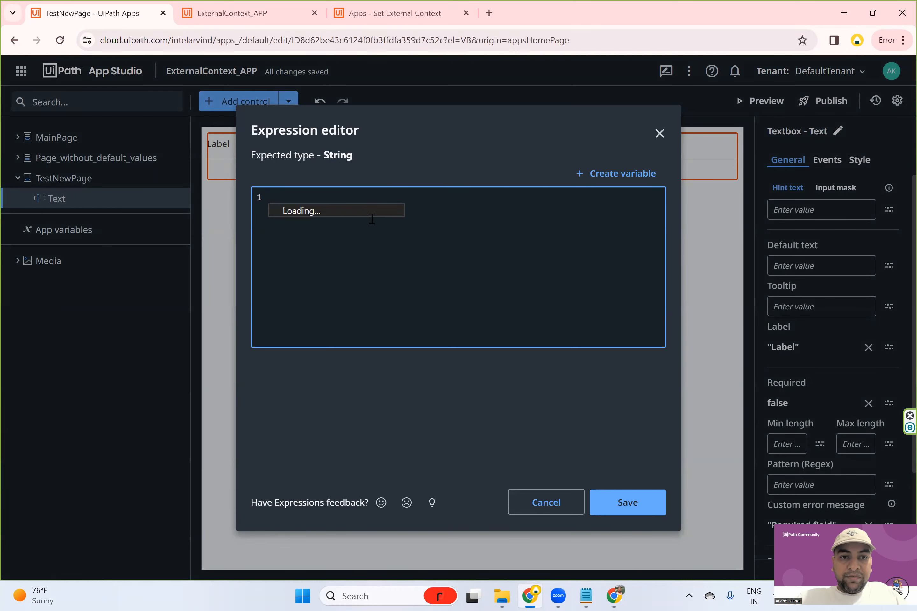
{"action": "type", "text": "appva"}
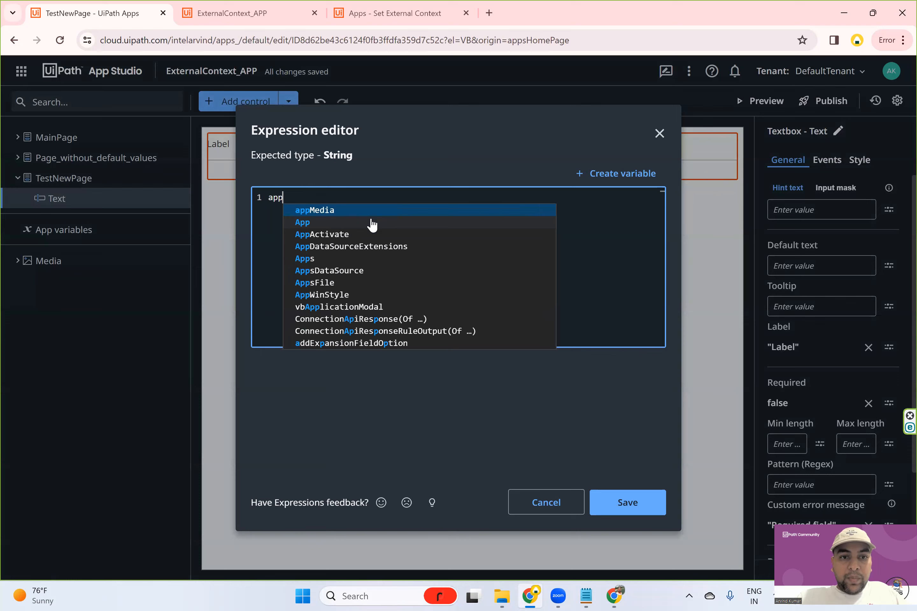
{"action": "key", "text": "BackSpace"}
{"action": "key", "text": "BackSpace"}
{"action": "key", "text": "BackSpace"}
{"action": "key", "text": "BackSpace"}
{"action": "key", "text": "BackSpace"}
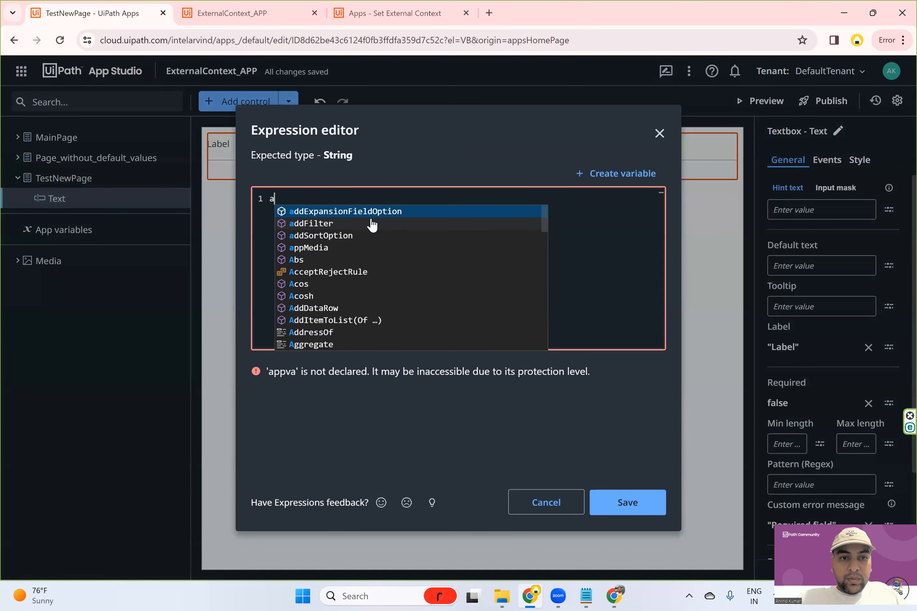
{"action": "type", "text": "v"}
{"action": "key", "text": "BackSpace"}
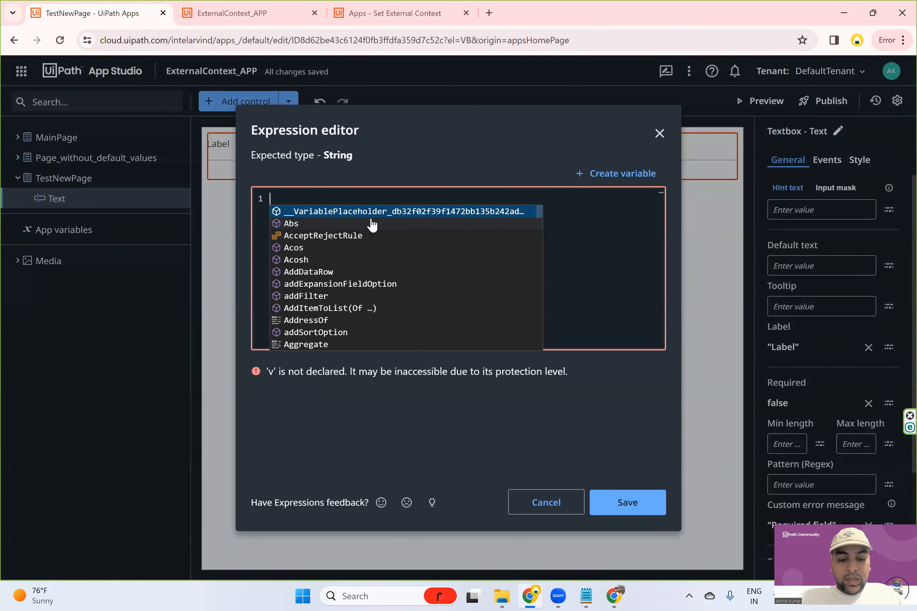
Insert the reference expression App.QueryParam(Of Integer)("intv").ToString and leave a blank line below it
{"action": "type", "text": "App.QueryParam(Of Integer)(\"intv\").ToString"}
{"action": "key", "text": "BackSpace"}
{"action": "key", "text": "BackSpace"}
{"action": "key", "text": "BackSpace"}
{"action": "key", "text": "BackSpace"}
{"action": "key", "text": "BackSpace"}
{"action": "key", "text": "BackSpace"}
{"action": "key", "text": "BackSpace"}
{"action": "key", "text": "BackSpace"}
{"action": "key", "text": "BackSpace"}
{"action": "key", "text": "BackSpace"}
{"action": "key", "text": "BackSpace"}
{"action": "key", "text": "BackSpace"}
{"action": "key", "text": "BackSpace"}
{"action": "key", "text": "BackSpace"}
{"action": "key", "text": "BackSpace"}
{"action": "key", "text": "BackSpace"}
{"action": "key", "text": "BackSpace"}
{"action": "key", "text": "BackSpace"}
{"action": "key", "text": "BackSpace"}
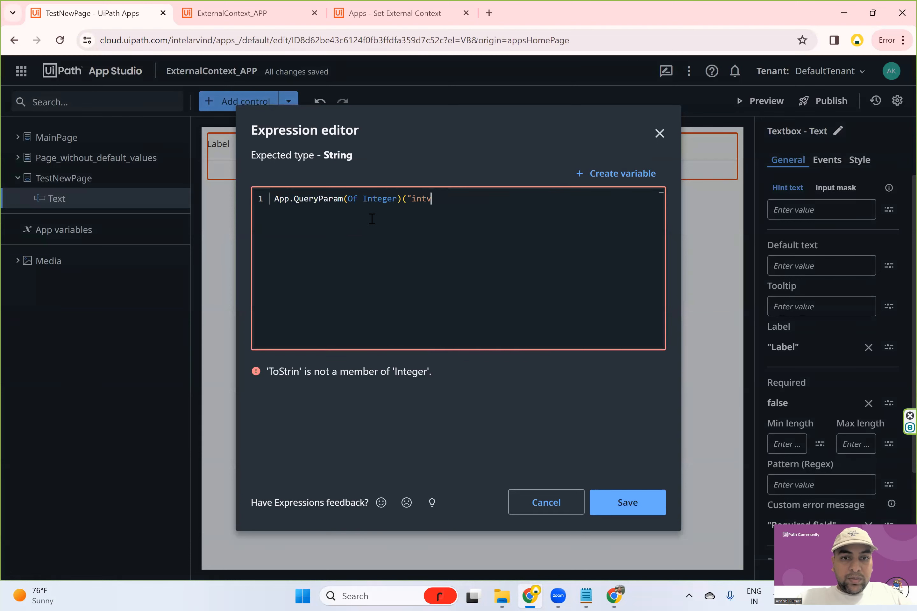
{"action": "key", "text": "ctrl+z"}
{"action": "key", "text": "Return"}
{"action": "key", "text": "Return"}
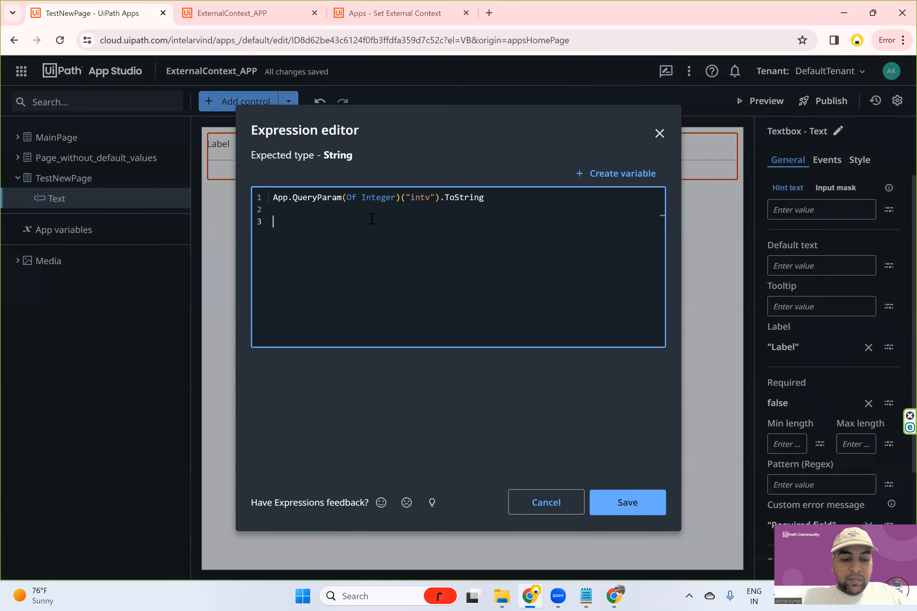
Write the expression app.QueryParam(Of Integer)("intv").ToString on line 3 of the expression editor
{"action": "type", "text": "app."}
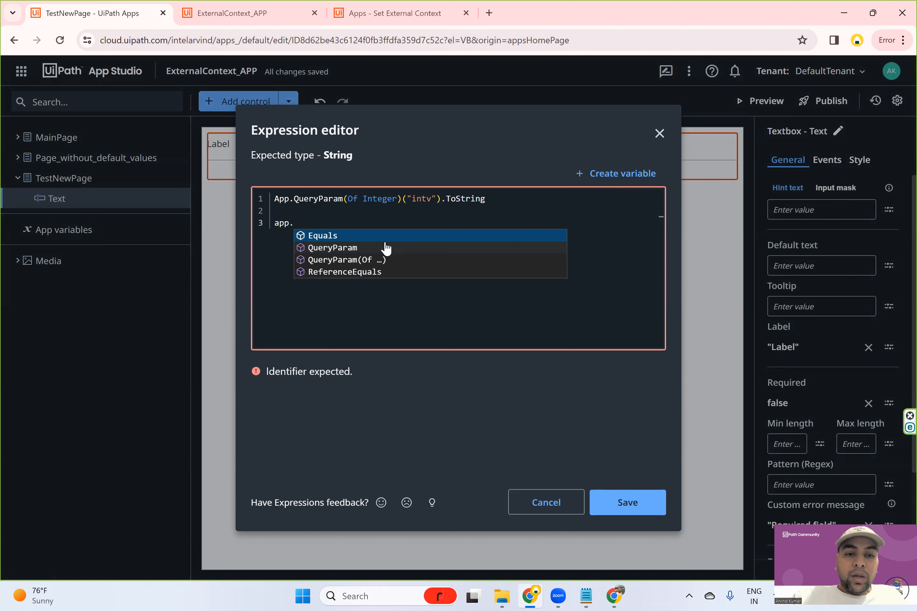
{"action": "left_click", "coordinate": [349, 261]}
{"action": "type", "text": "In"}
{"action": "key", "text": "BackSpace"}
{"action": "key", "text": "BackSpace"}
{"action": "key", "text": "ctrl+space"}
{"action": "type", "text": "tex"}
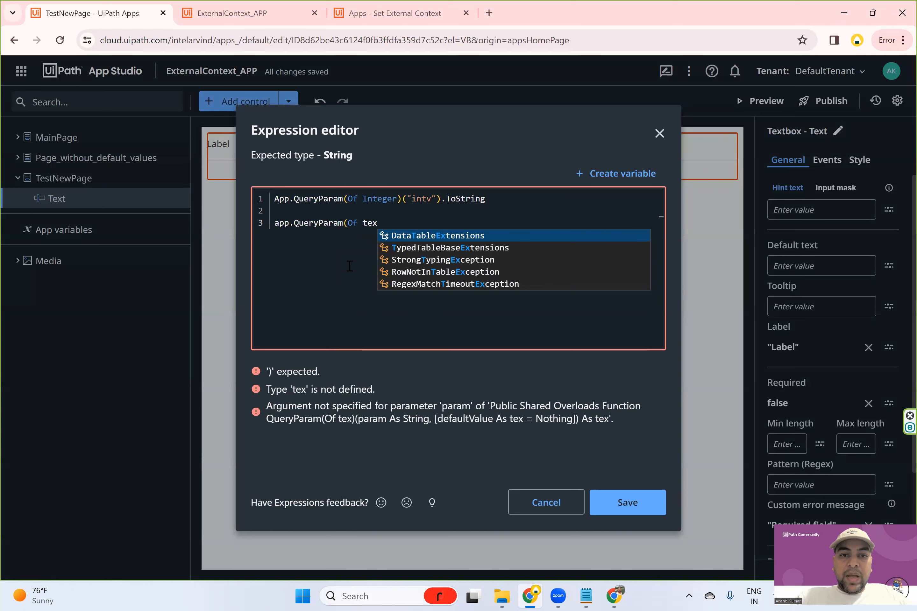
{"action": "key", "text": "BackSpace"}
{"action": "key", "text": "BackSpace"}
{"action": "key", "text": "BackSpace"}
{"action": "type", "text": "str"}
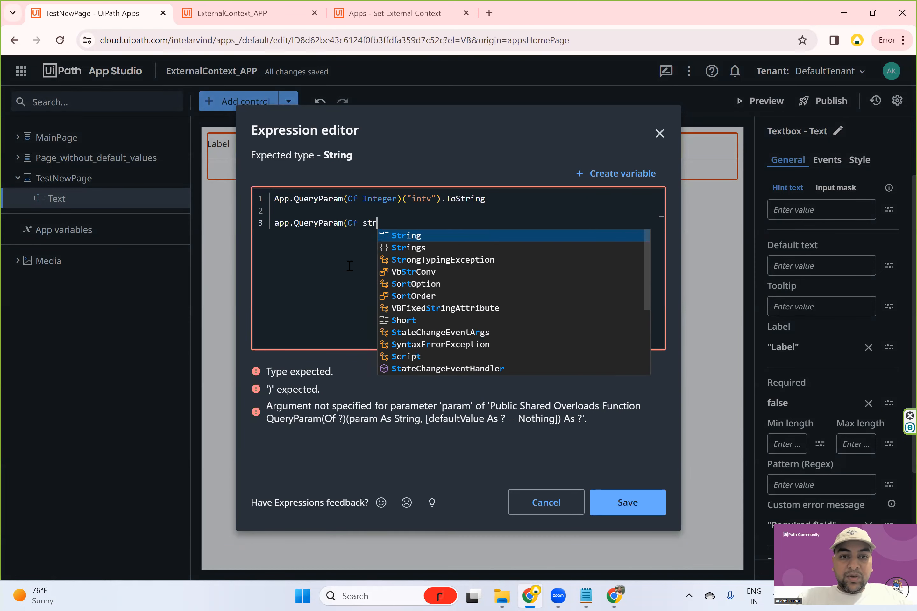
{"action": "key", "text": "BackSpace"}
{"action": "key", "text": "BackSpace"}
{"action": "key", "text": "BackSpace"}
{"action": "type", "text": "Inte"}
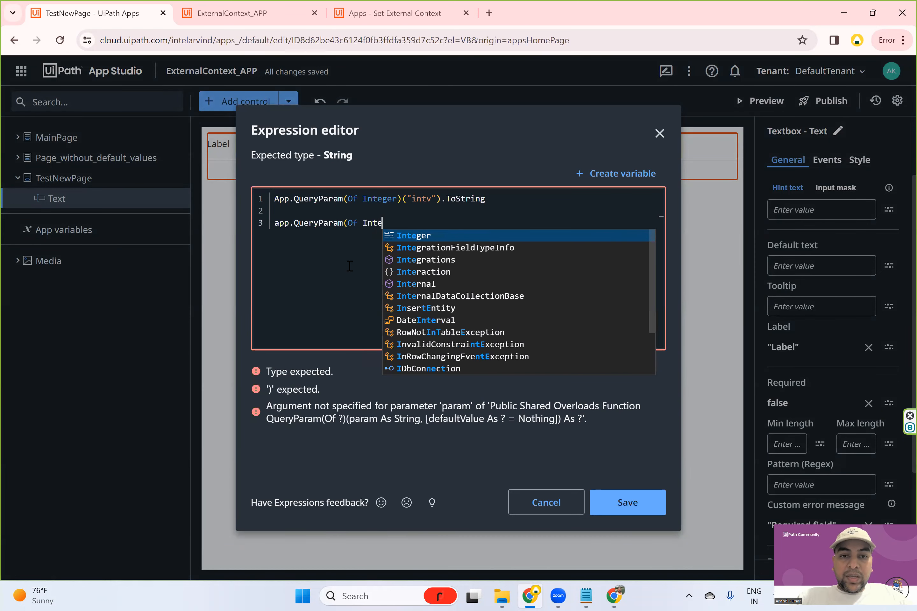
{"action": "key", "text": "Tab"}
{"action": "type", "text": ")("}
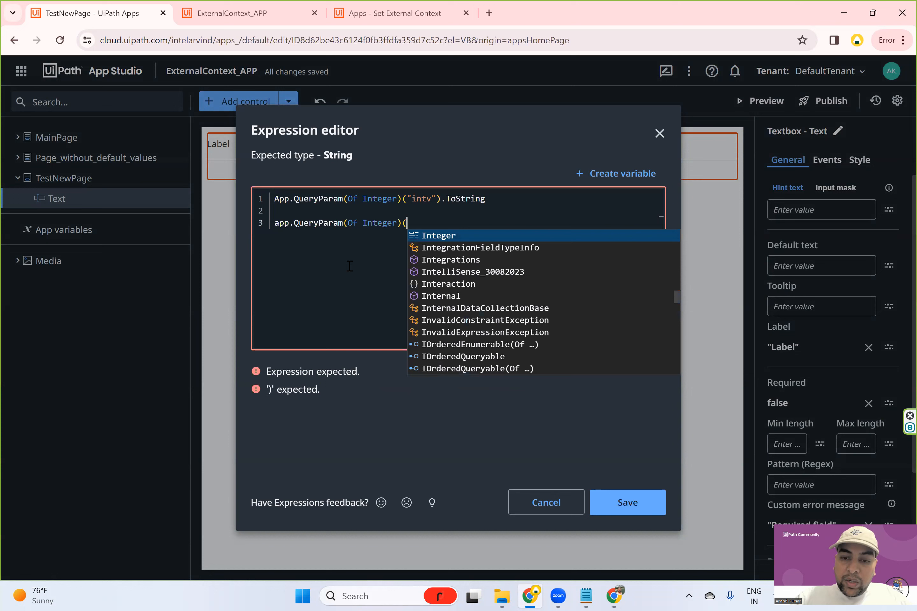
{"action": "type", "text": "\"intv"}
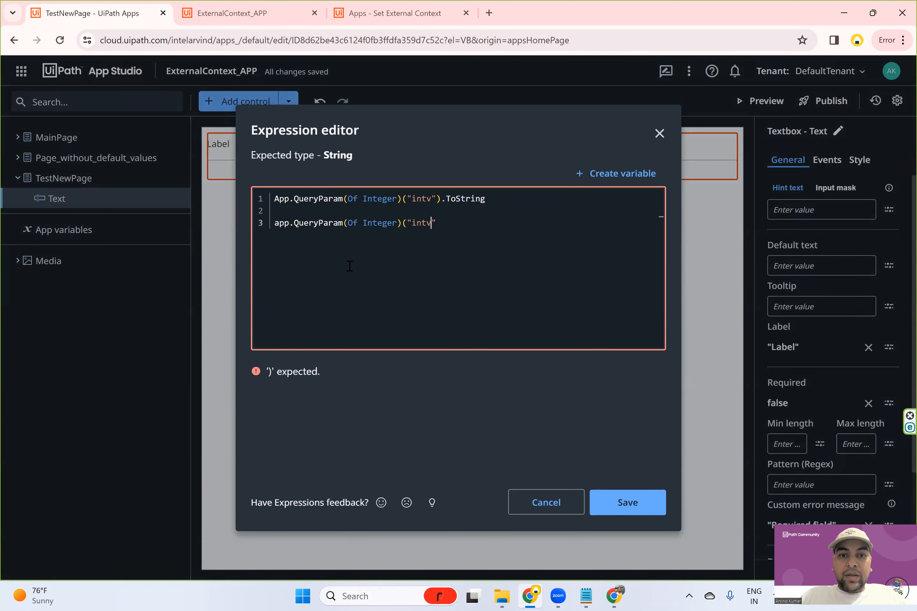
{"action": "type", "text": ")"}
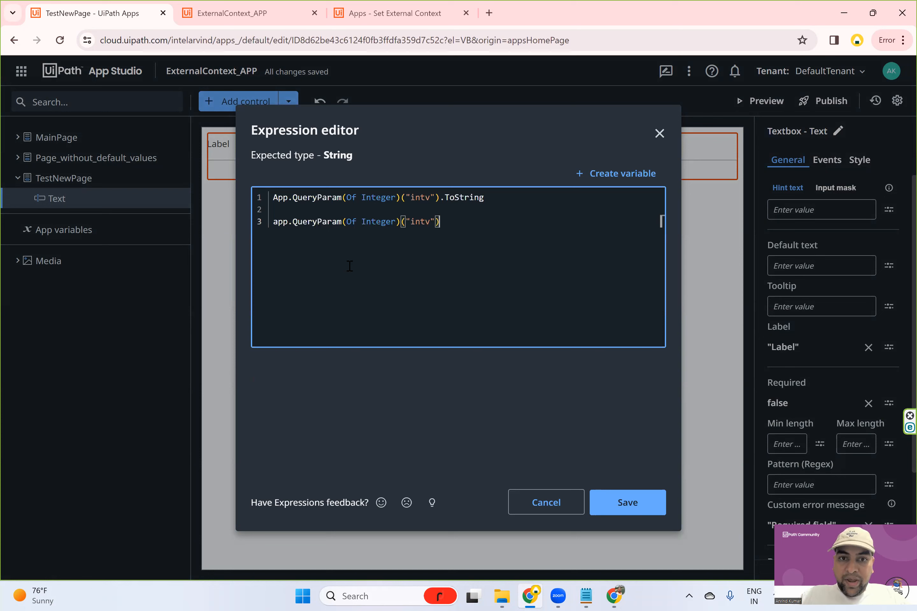
{"action": "type", "text": ".ToString"}
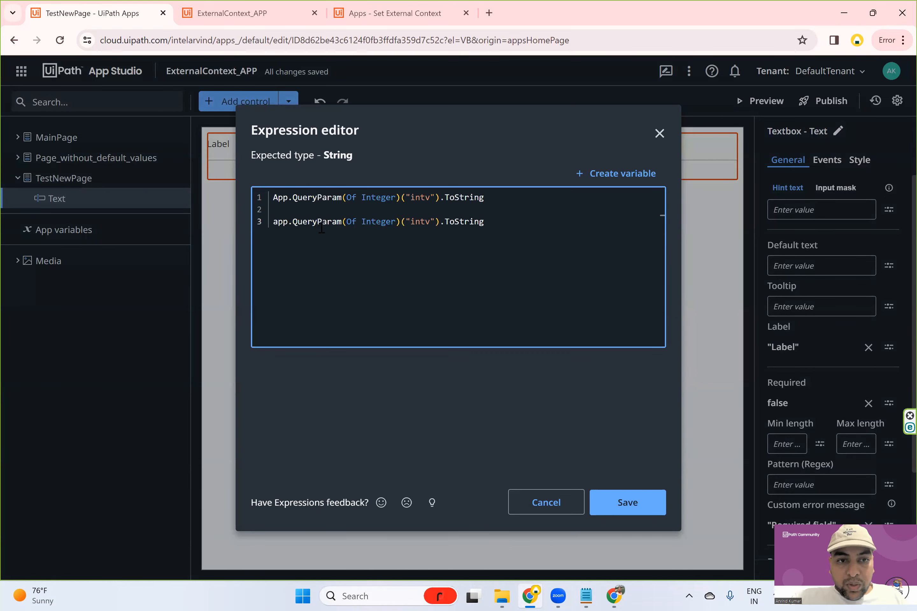
Delete the reference expression and blank line above, review the parts of the remaining expression, and save it as the textbox's default text
{"action": "left_click_drag", "start_coordinate": [274, 224], "coordinate": [255, 189]}
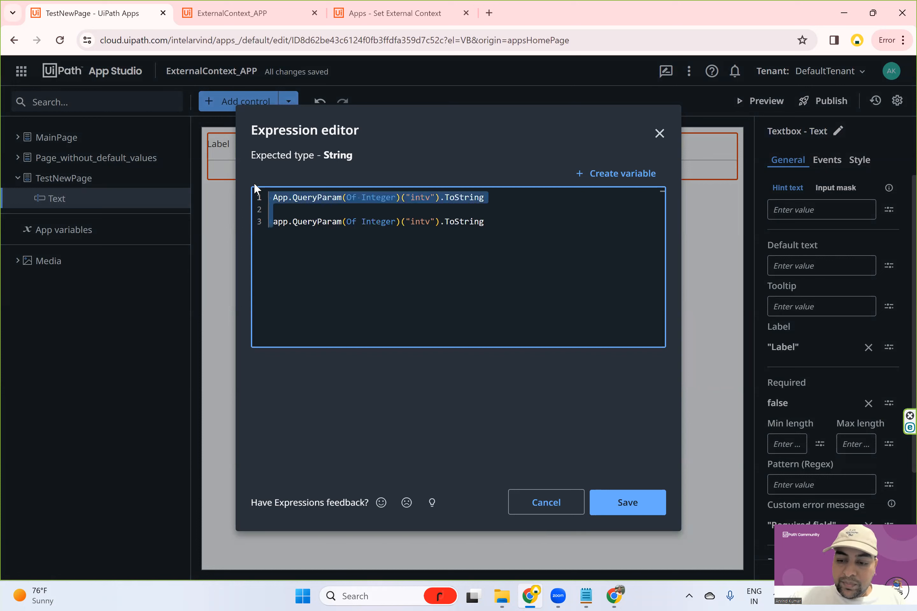
{"action": "key", "text": "BackSpace"}
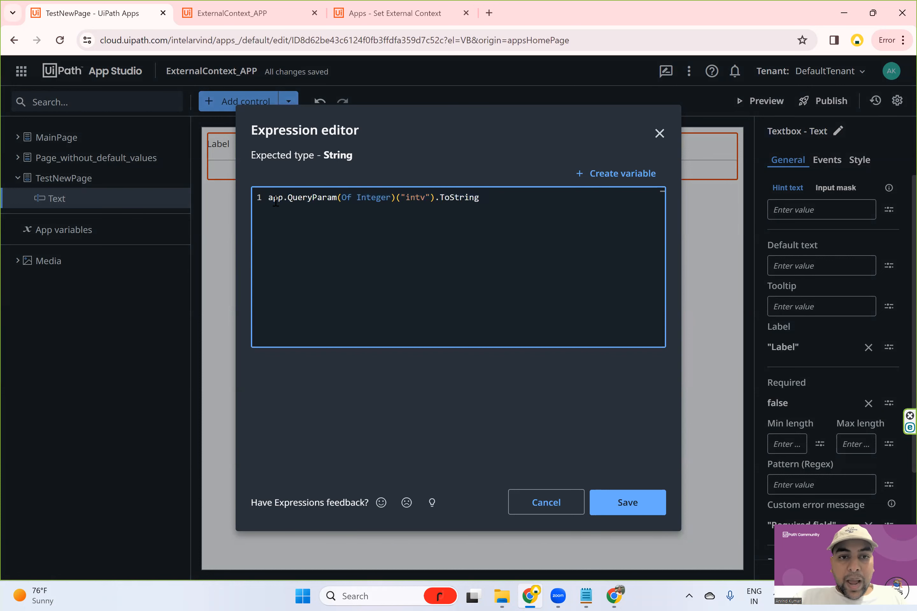
{"action": "left_click_drag", "start_coordinate": [287, 199], "coordinate": [338, 203]}
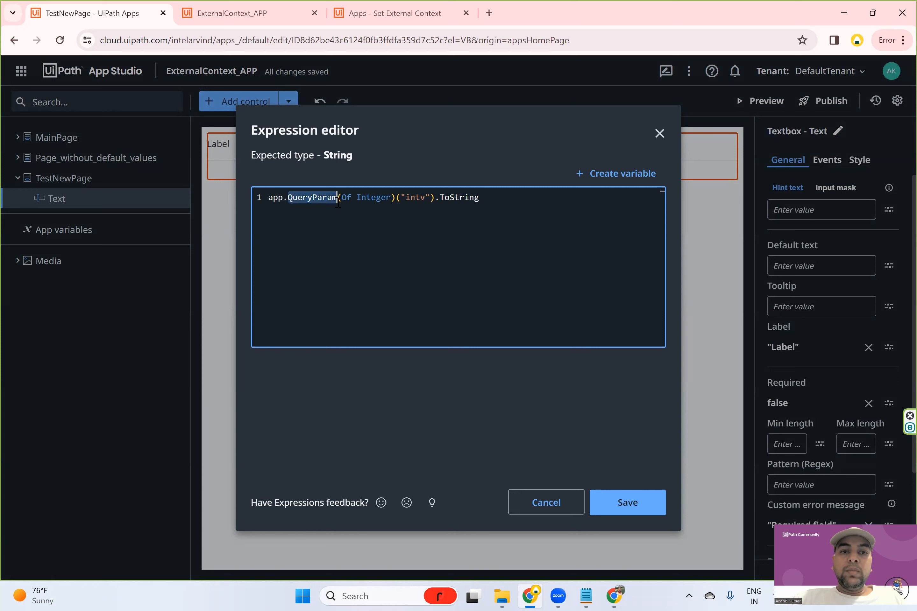
{"action": "left_click", "coordinate": [382, 197]}
{"action": "double_click", "coordinate": [410, 199]}
{"action": "left_click", "coordinate": [444, 199]}
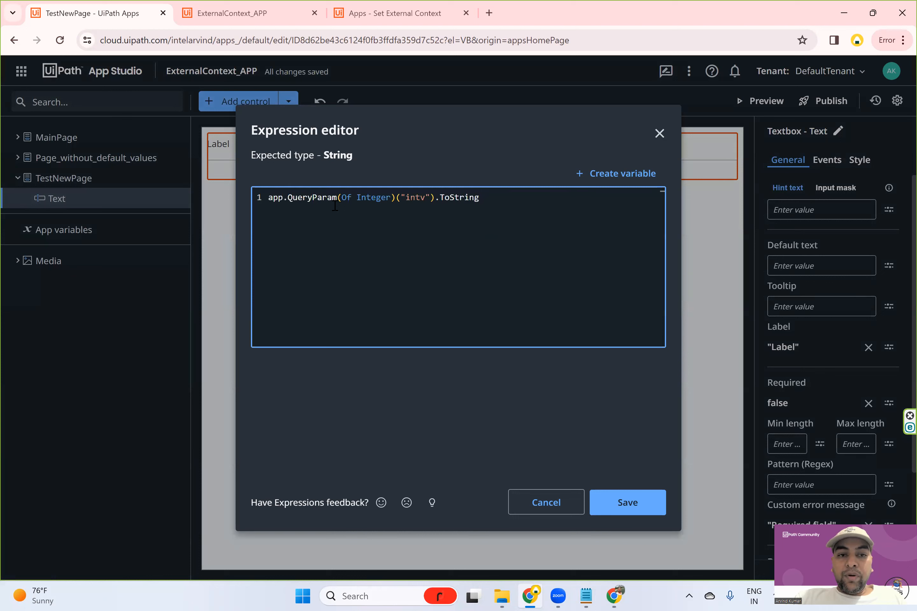
{"action": "left_click_drag", "start_coordinate": [338, 202], "coordinate": [393, 197]}
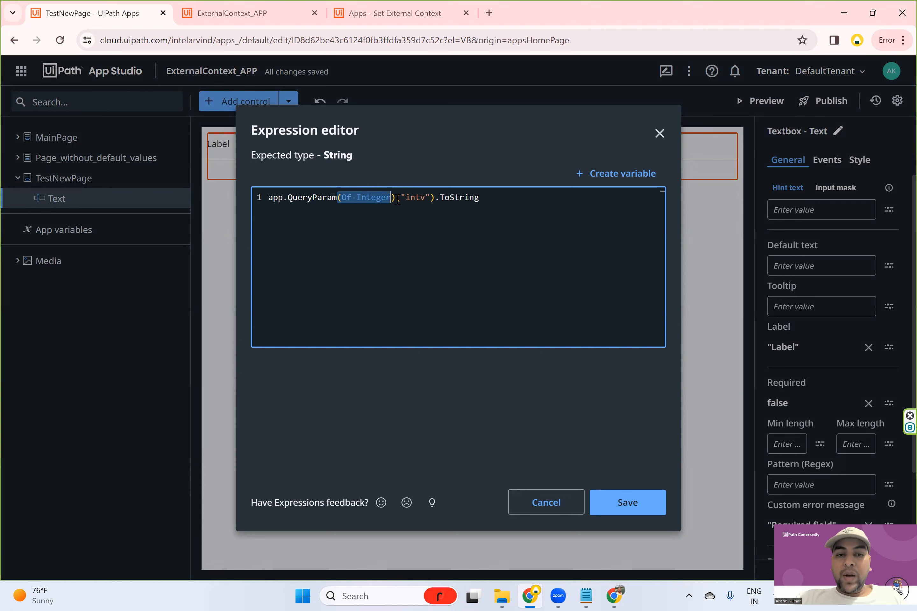
{"action": "left_click", "coordinate": [597, 501]}
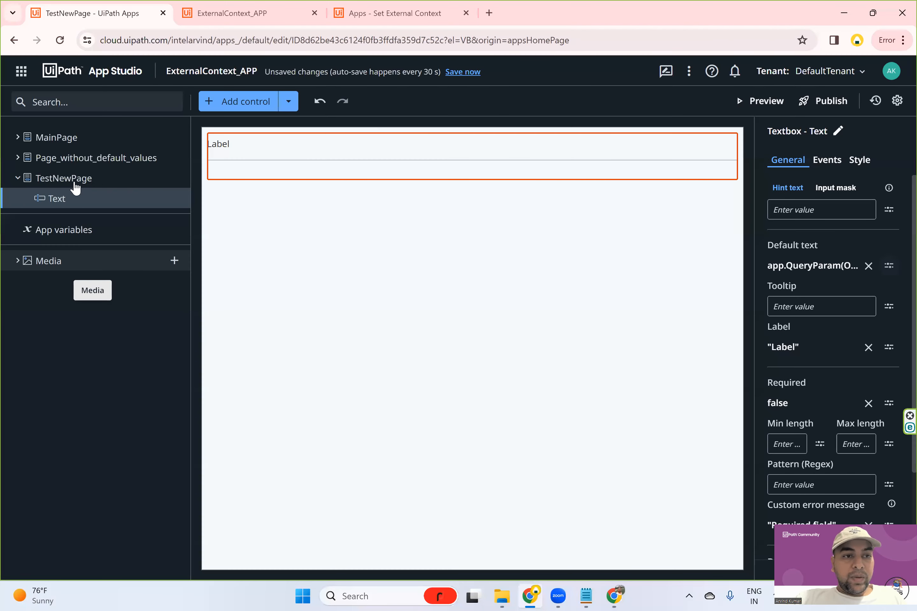
Set TestNewPage as the app's start page
{"action": "right_click", "coordinate": [74, 179]}
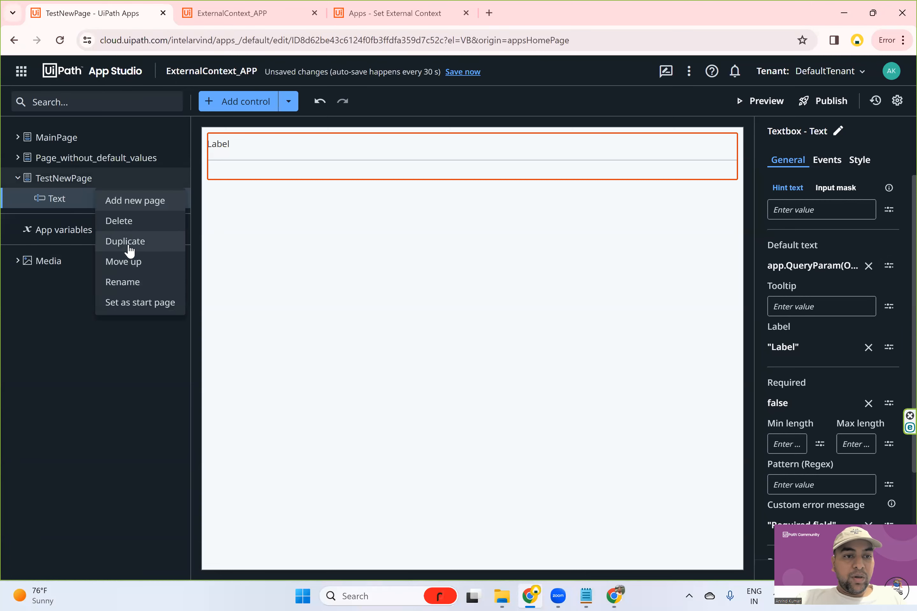
{"action": "left_click", "coordinate": [138, 303]}
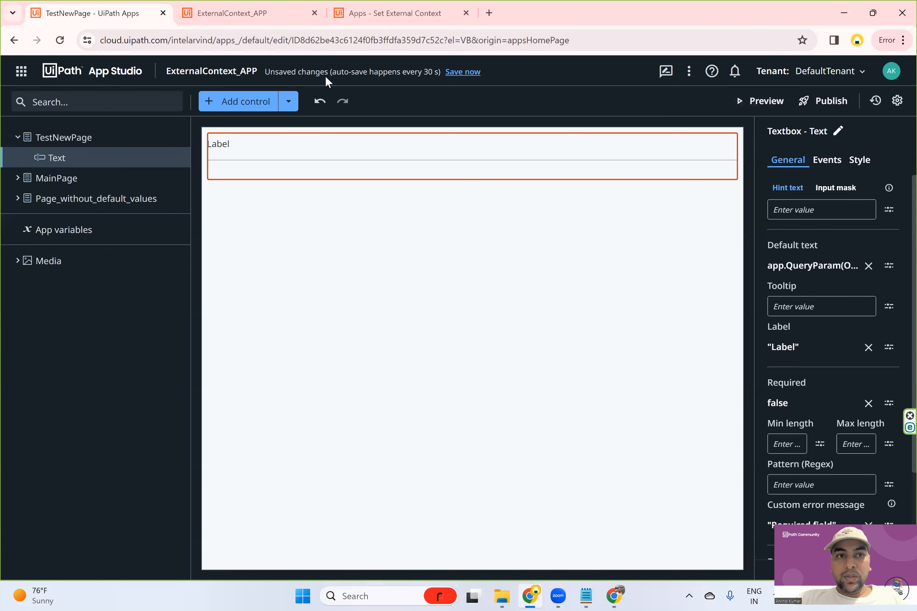
Start a preview of ExternalContext_APP with the new start page
{"action": "left_click", "coordinate": [766, 102]}
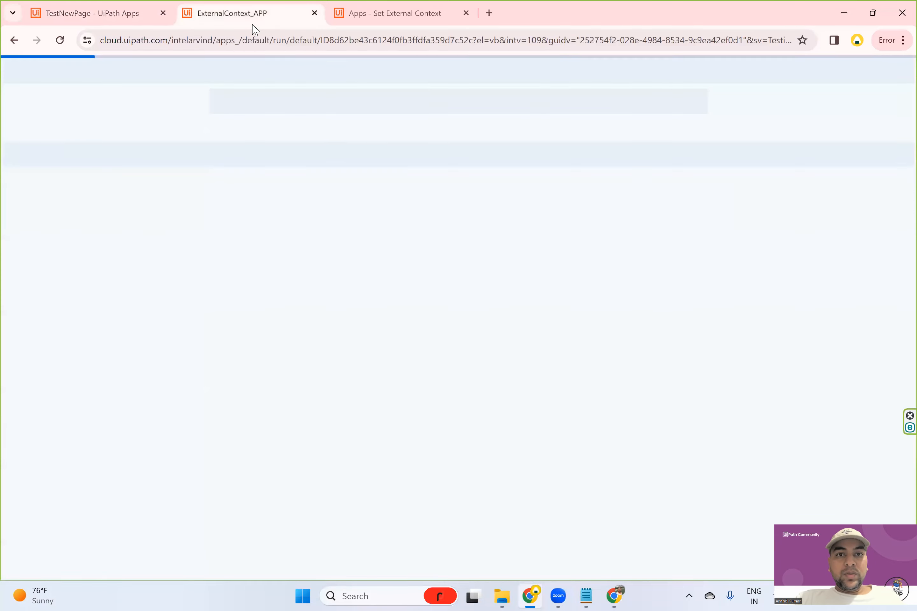
{"action": "left_click", "coordinate": [252, 16]}
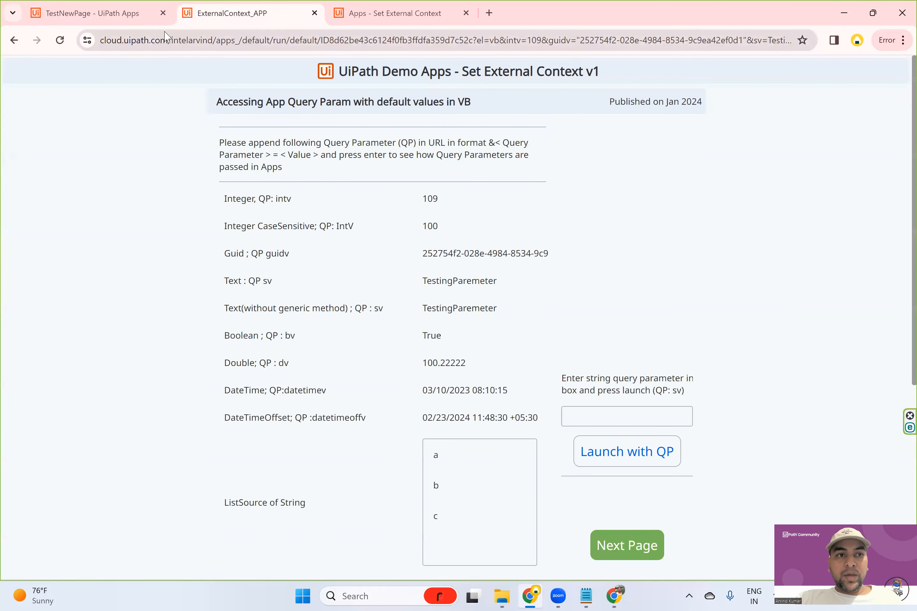
{"action": "left_click", "coordinate": [134, 14]}
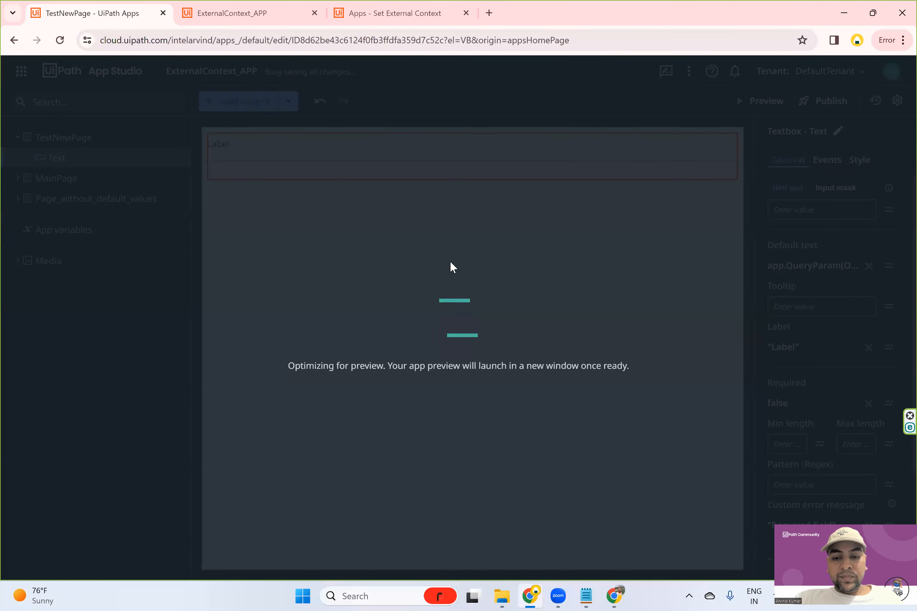
Switch to the Notepad note with the saved app URL, highlight its intv query parameter, and return to the browser preview
{"action": "mouse_move", "coordinate": [586, 596]}
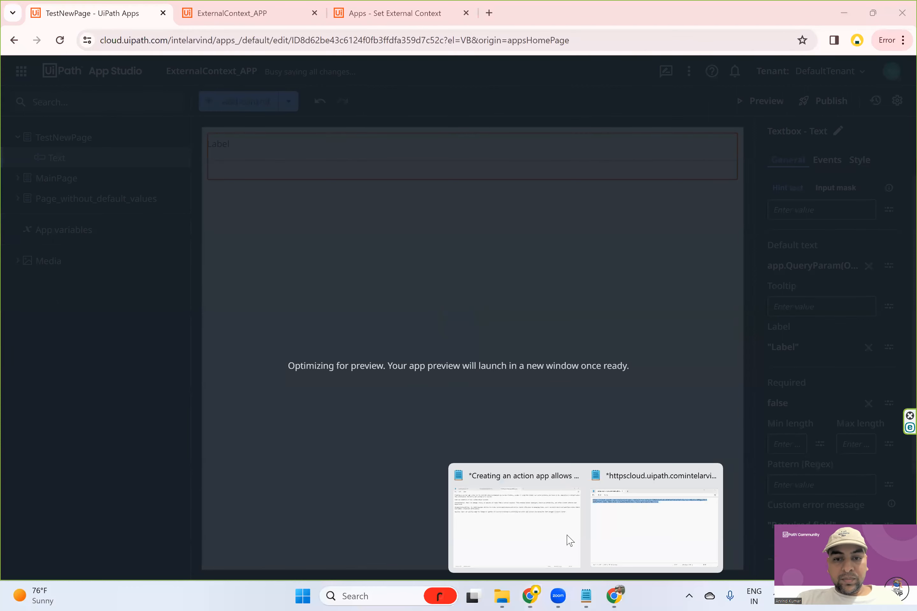
{"action": "left_click", "coordinate": [606, 540]}
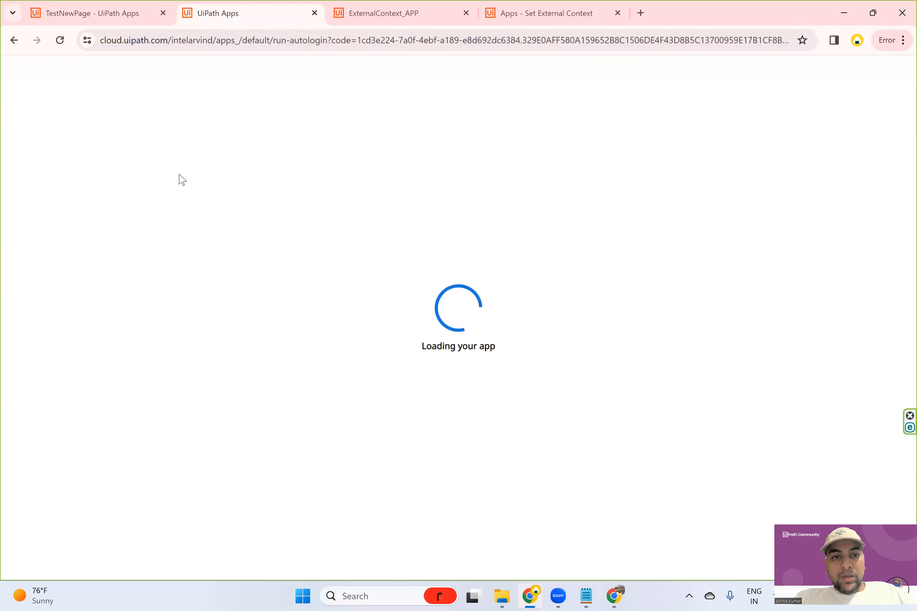
{"action": "key", "text": "alt+Tab"}
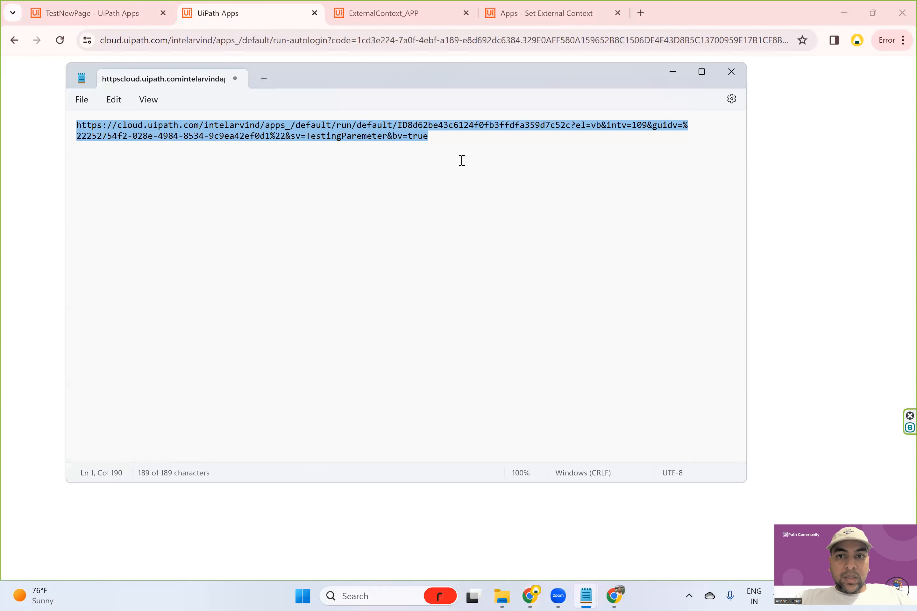
{"action": "left_click", "coordinate": [582, 137]}
{"action": "left_click_drag", "start_coordinate": [607, 126], "coordinate": [649, 133]}
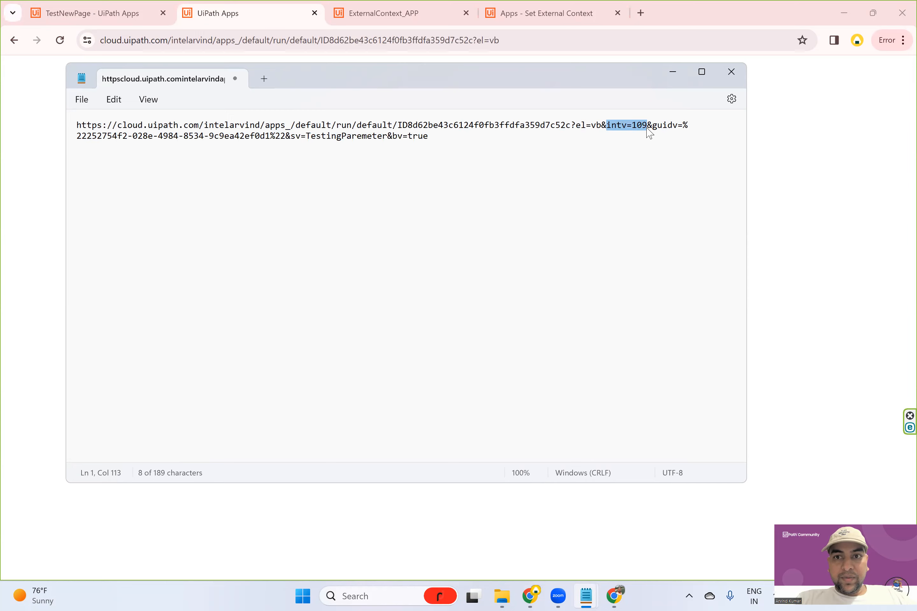
{"action": "left_click", "coordinate": [812, 170]}
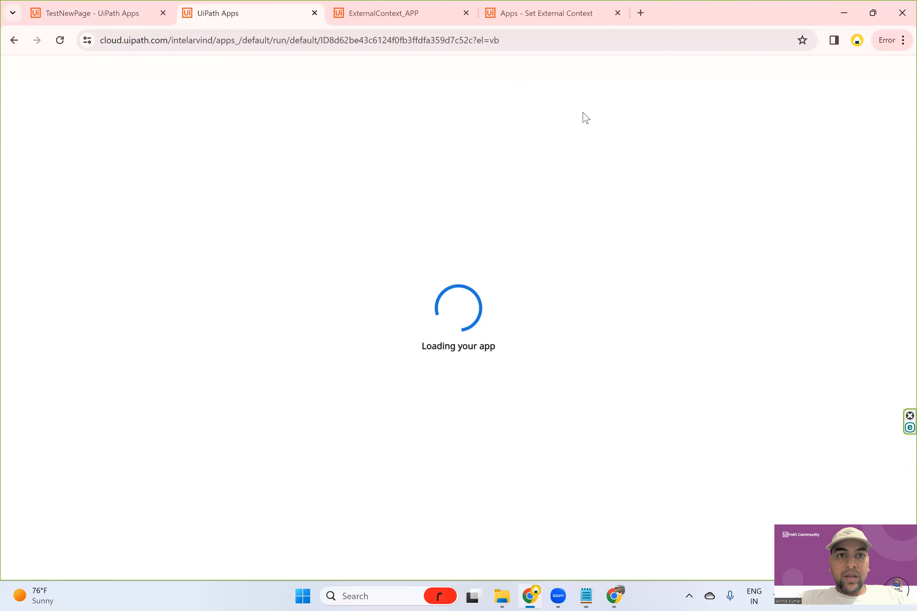
Append &intv=121289 to the previewed app's URL, load it, and check the value in the textbox
{"action": "left_click", "coordinate": [544, 42]}
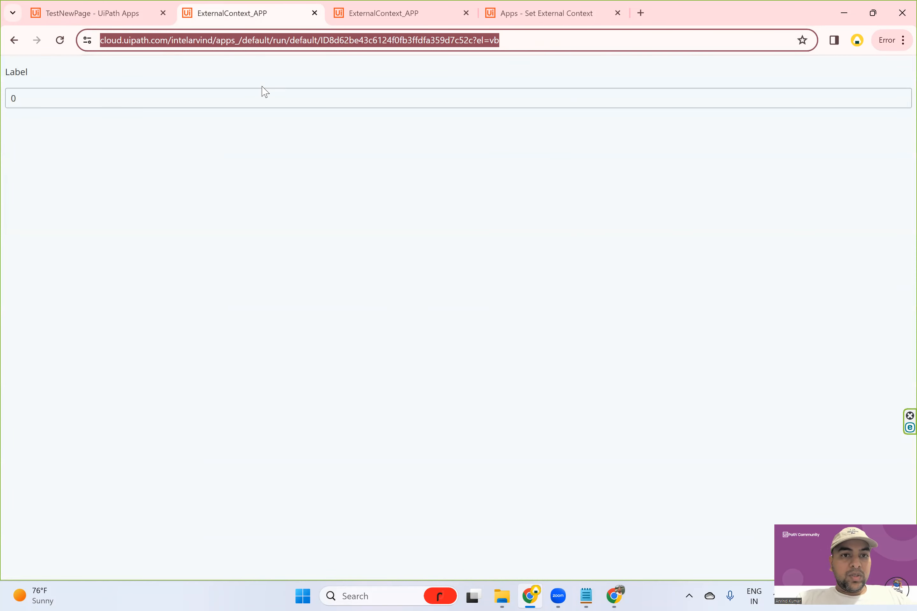
{"action": "left_click", "coordinate": [262, 92]}
{"action": "left_click", "coordinate": [533, 41]}
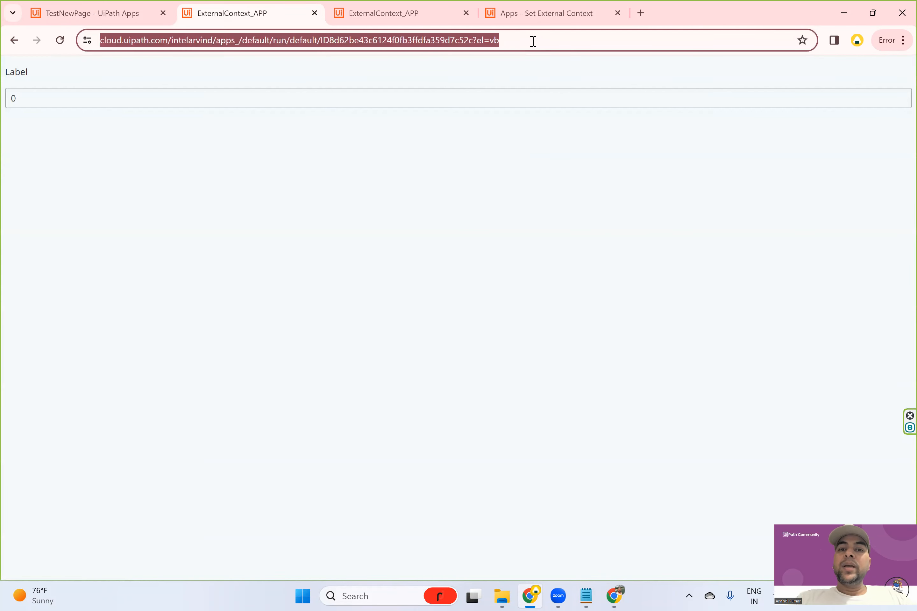
{"action": "key", "text": "End"}
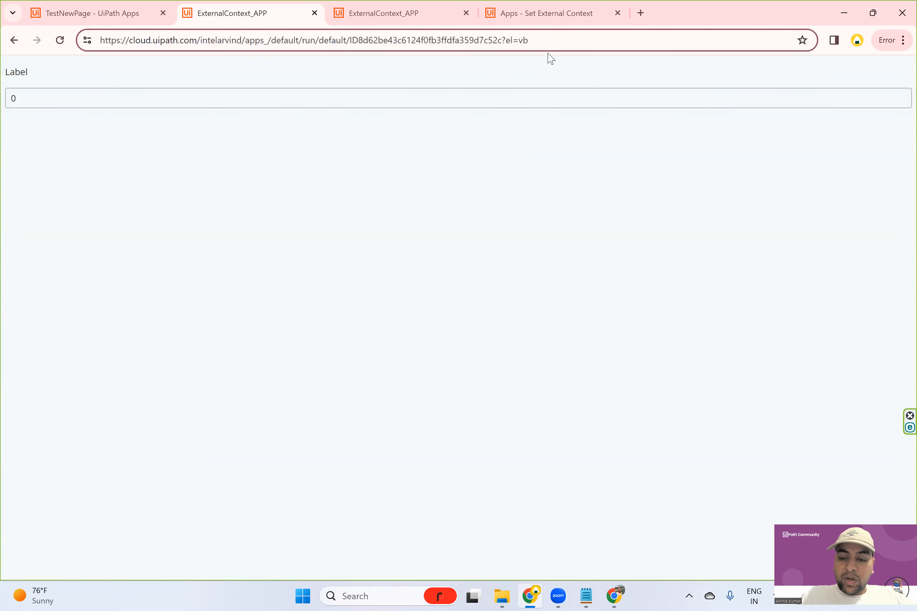
{"action": "type", "text": "&"}
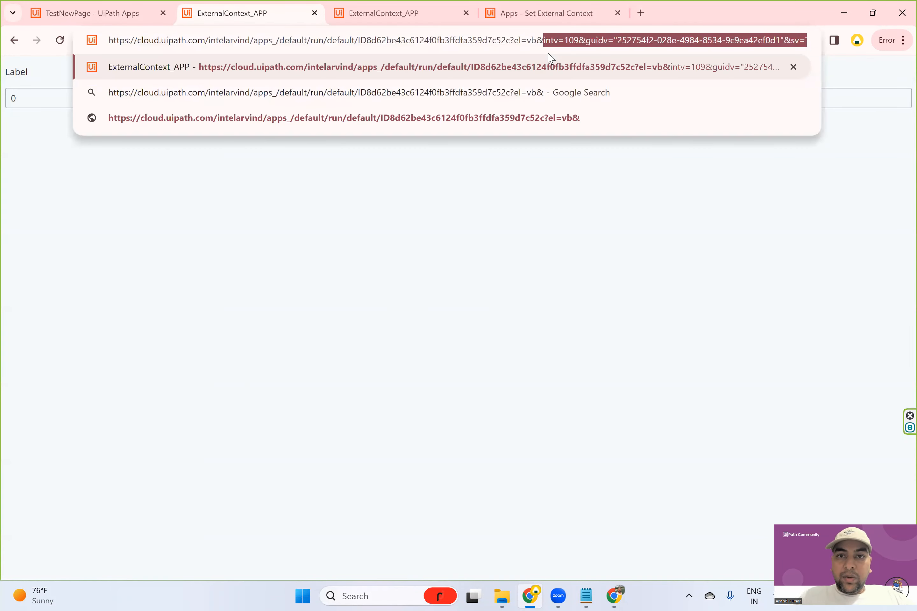
{"action": "type", "text": "in"}
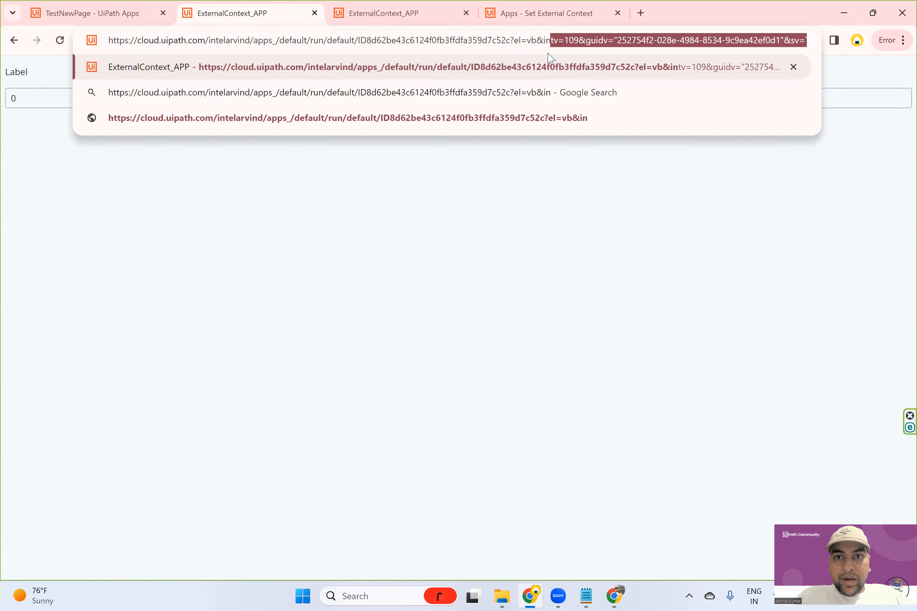
{"action": "type", "text": "tv="}
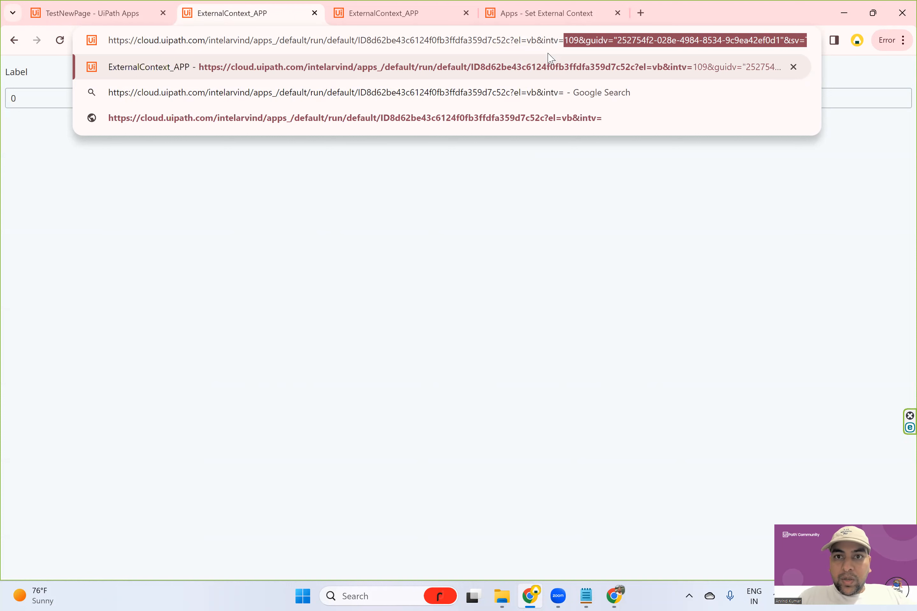
{"action": "type", "text": "1"}
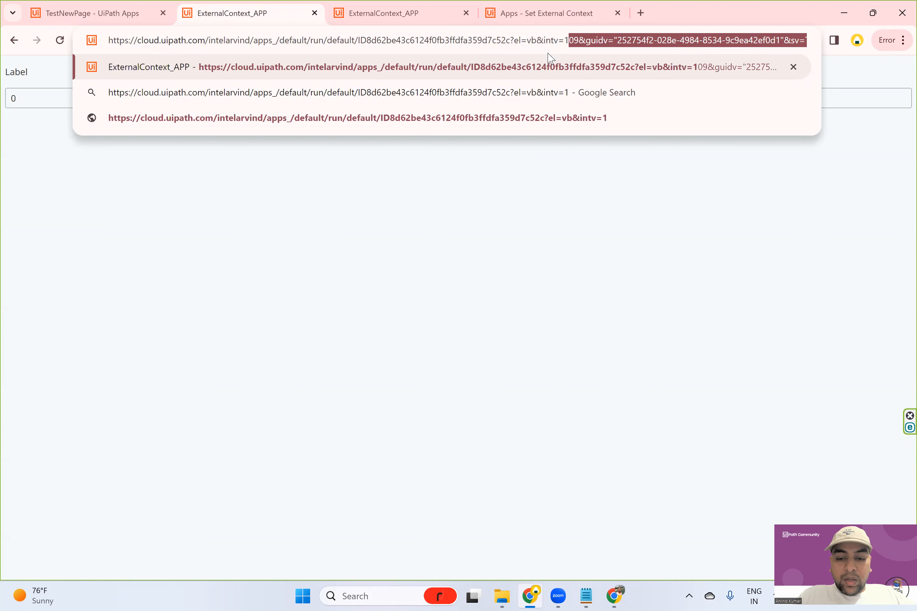
{"action": "type", "text": "21289"}
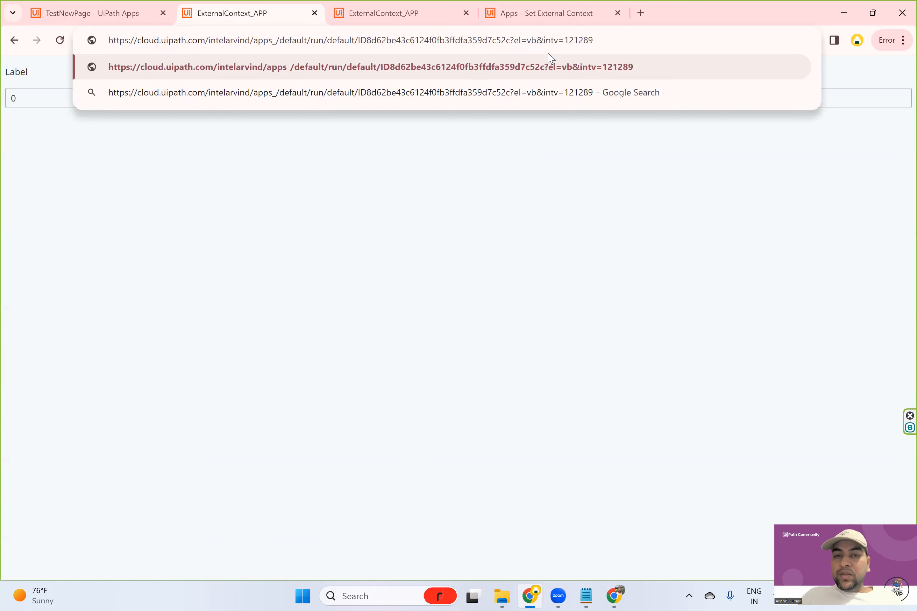
{"action": "key", "text": "Return"}
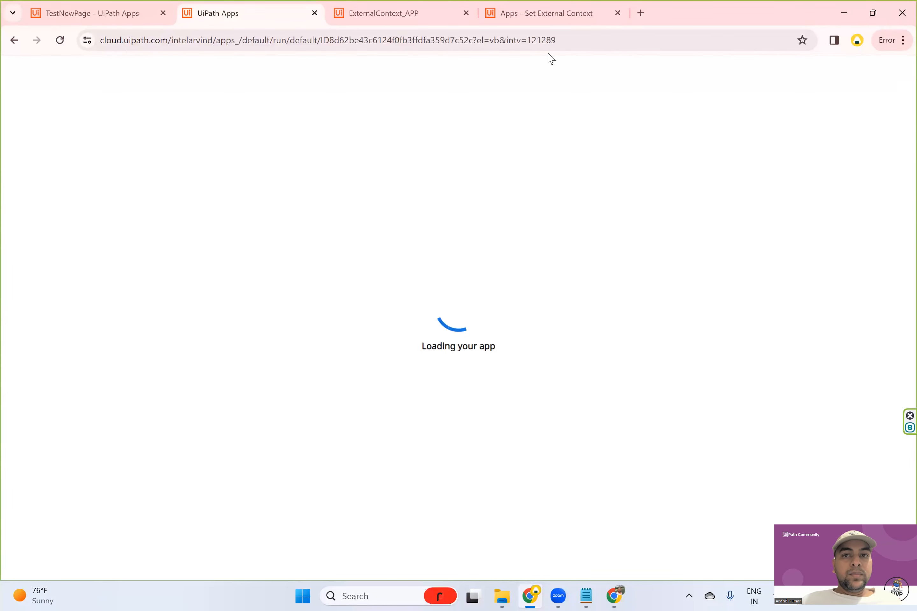
{"action": "left_click_drag", "start_coordinate": [84, 102], "coordinate": [10, 104]}
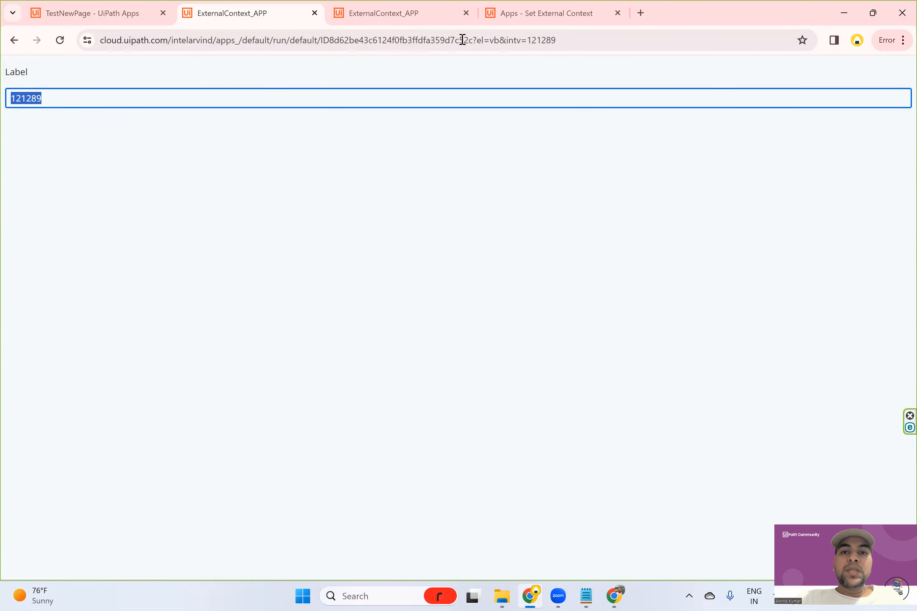
Change the intv value in the preview URL to 5000 and reload the app
{"action": "double_click", "coordinate": [533, 41]}
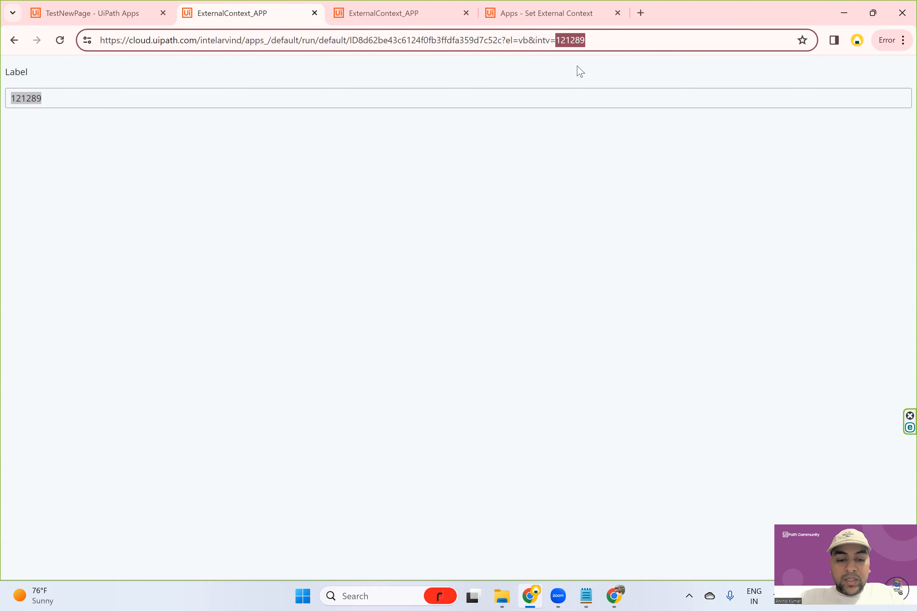
{"action": "type", "text": "5000"}
{"action": "key", "text": "Return"}
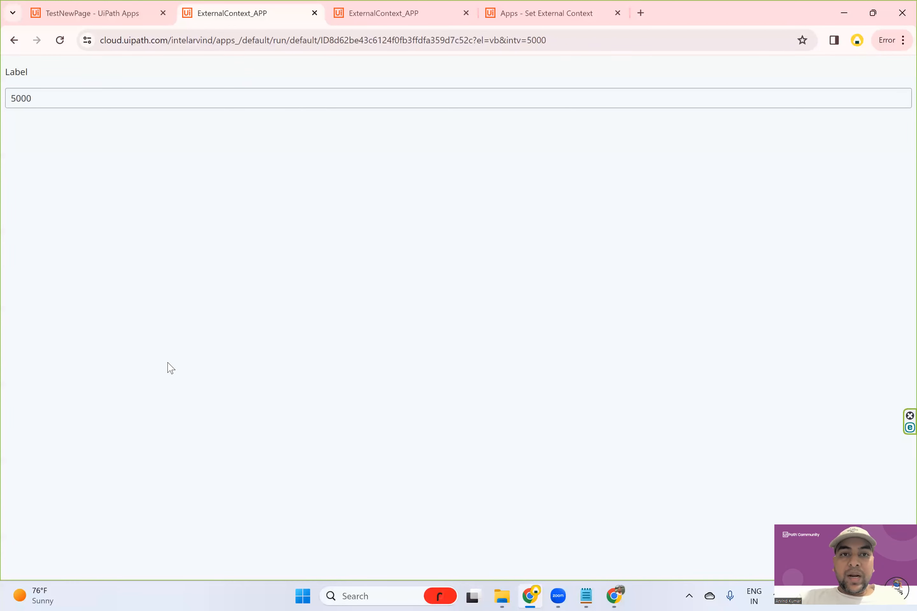
In App Studio, open Page_without_default_values, examine the expression for the "Text (without generic method)" value, and close the editor without saving
{"action": "left_click", "coordinate": [102, 18]}
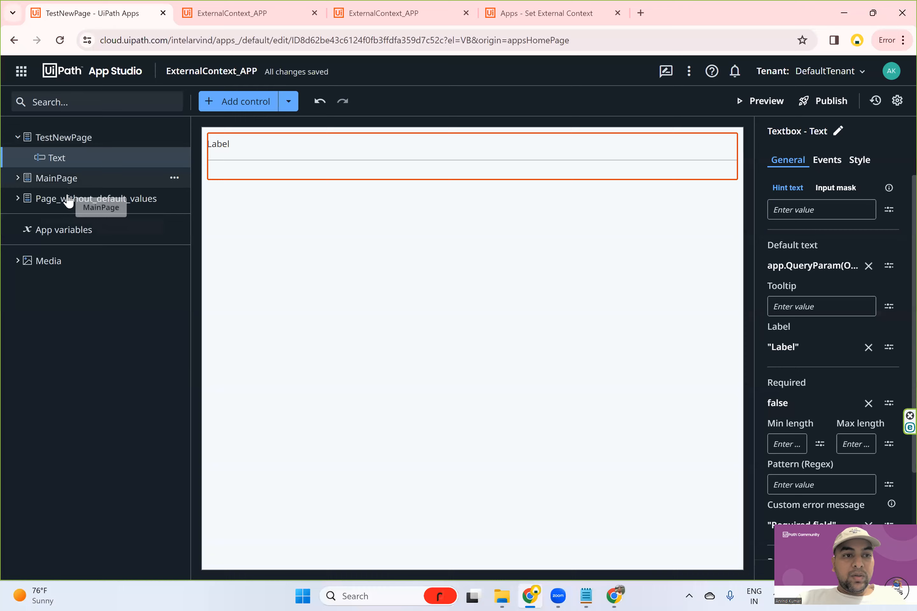
{"action": "left_click", "coordinate": [68, 197]}
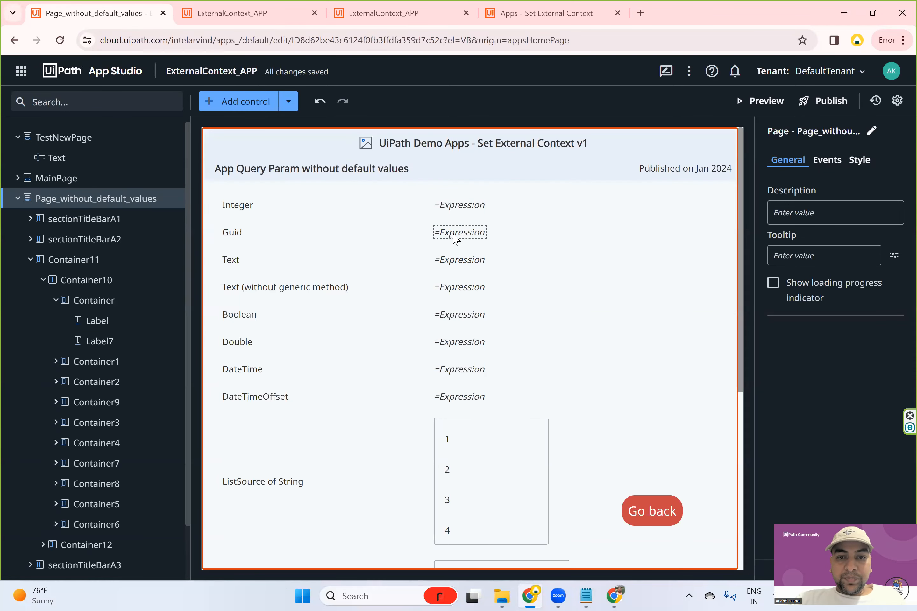
{"action": "left_click", "coordinate": [455, 217]}
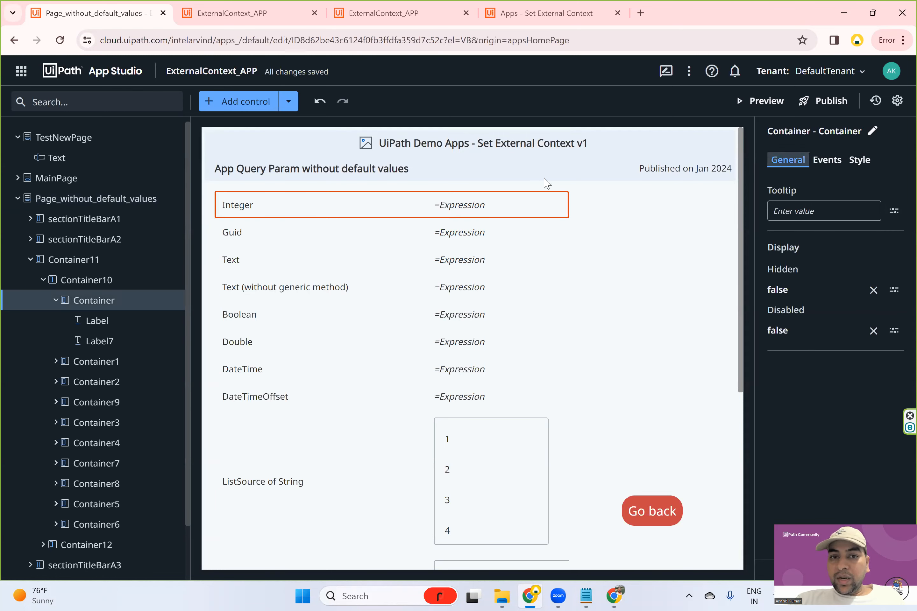
{"action": "left_click", "coordinate": [476, 207]}
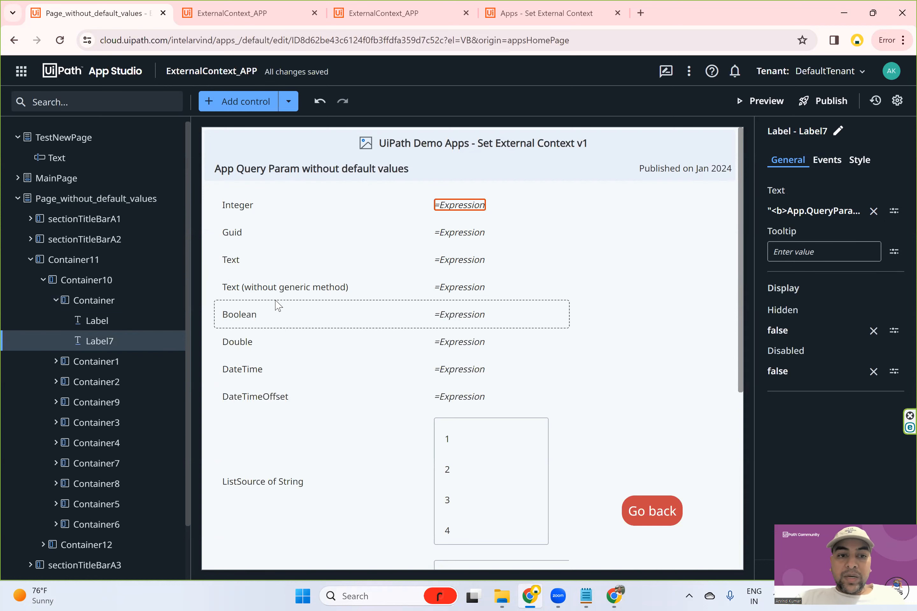
{"action": "left_click", "coordinate": [447, 293]}
{"action": "left_click", "coordinate": [780, 211]}
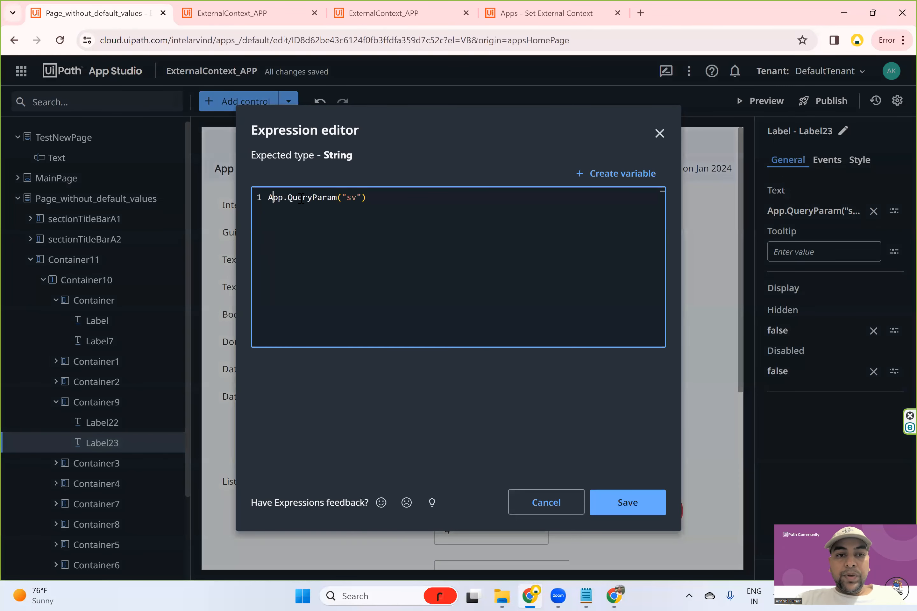
{"action": "left_click", "coordinate": [355, 198]}
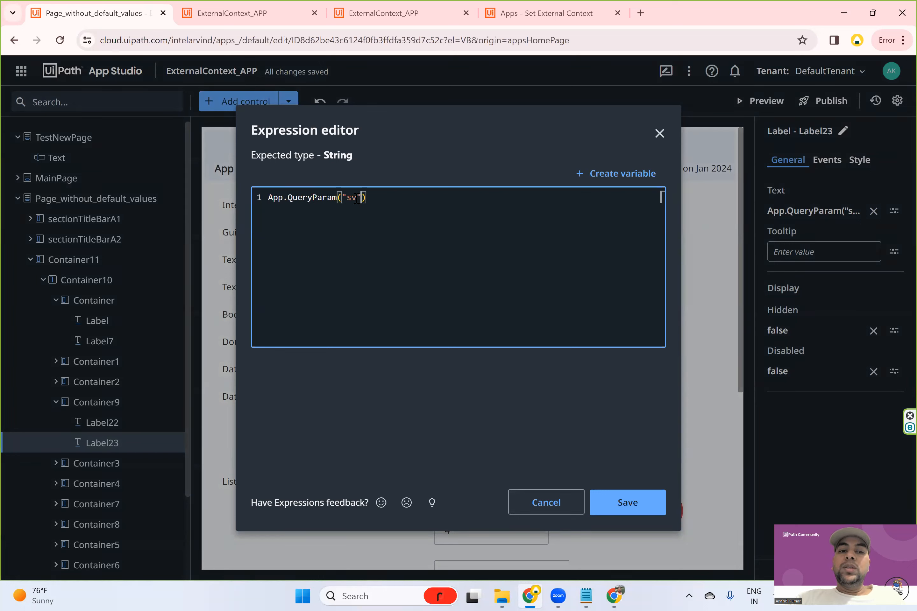
{"action": "triple_click", "coordinate": [351, 200]}
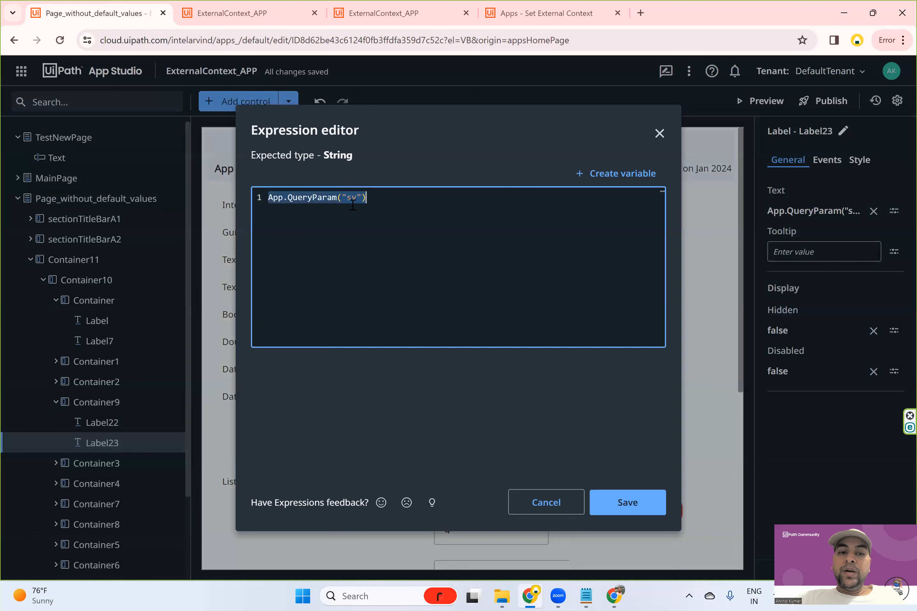
{"action": "left_click", "coordinate": [562, 503]}
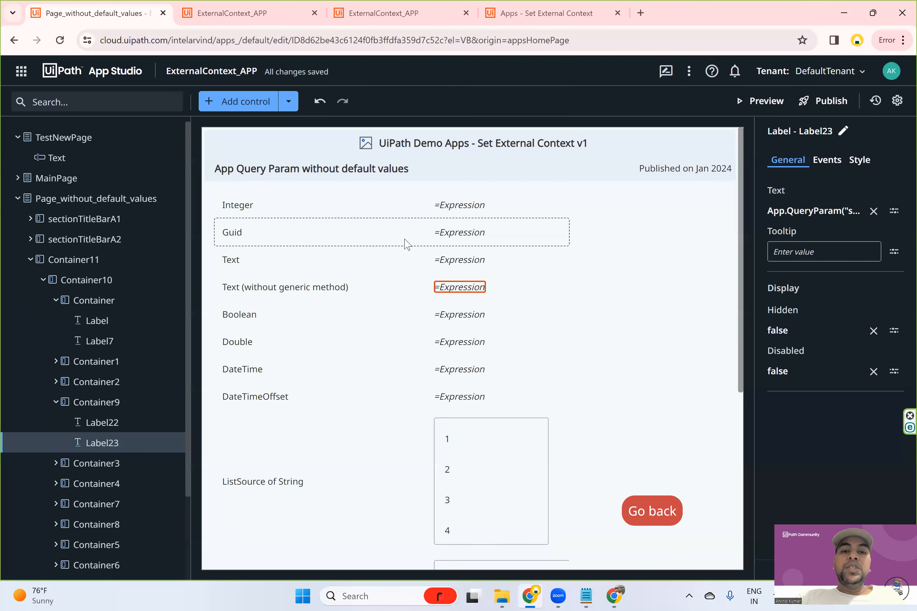
Examine the type, parameter name and string conversion in the Guid value's expression, and close the editor without saving
{"action": "left_click", "coordinate": [438, 236]}
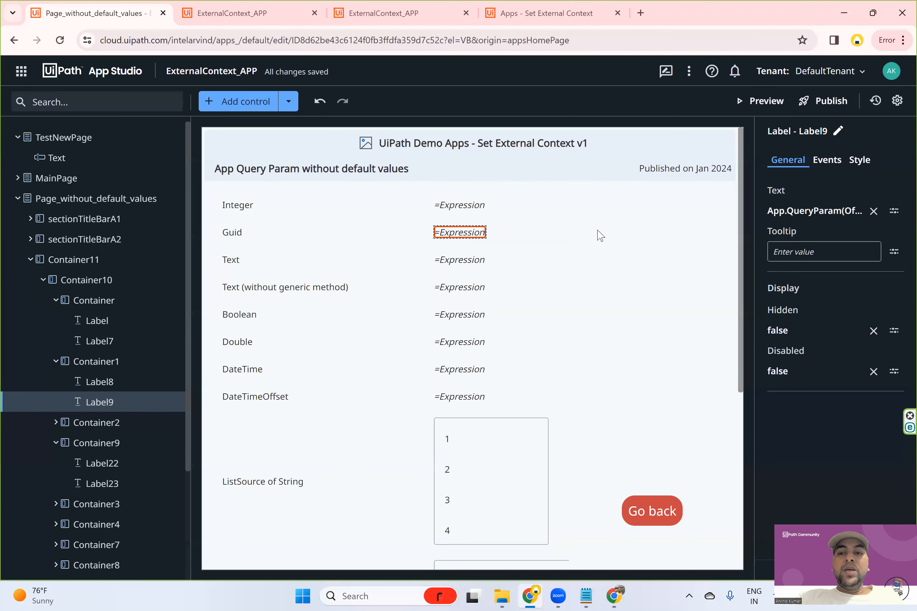
{"action": "left_click", "coordinate": [806, 220]}
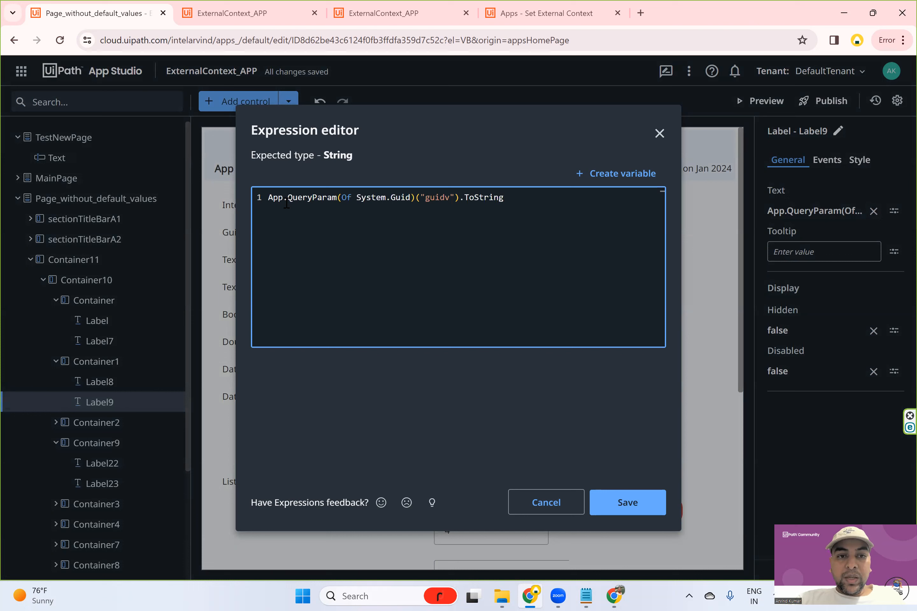
{"action": "left_click", "coordinate": [363, 197]}
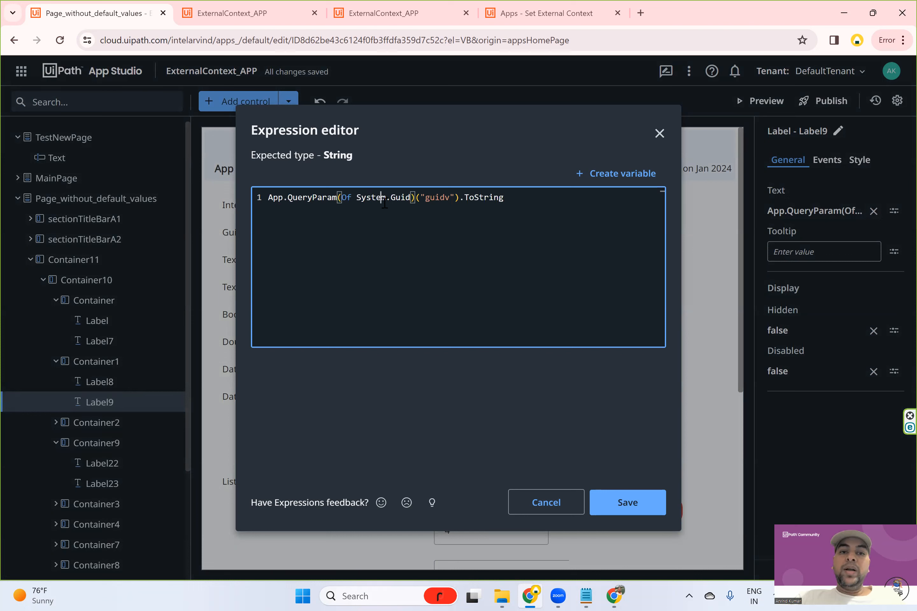
{"action": "left_click_drag", "start_coordinate": [422, 199], "coordinate": [498, 198]}
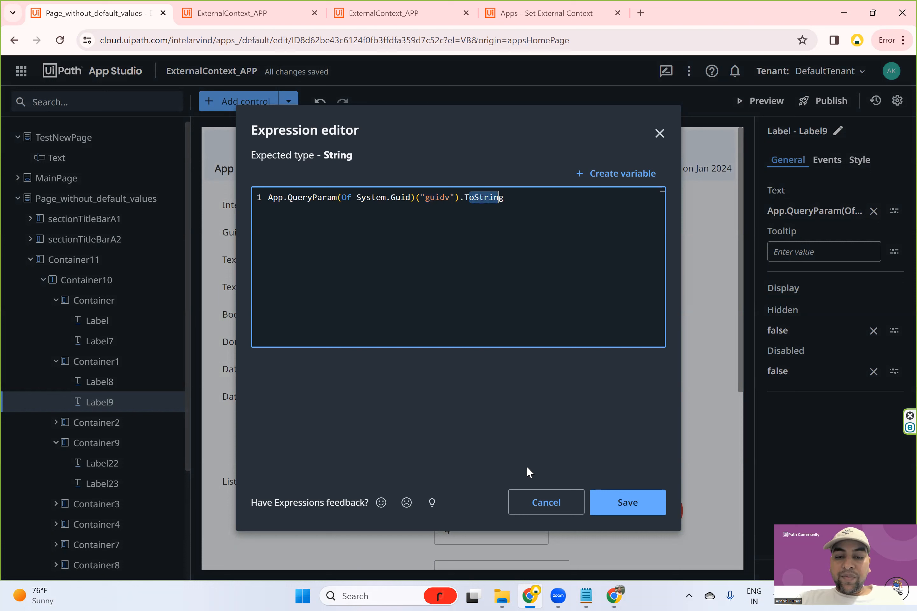
{"action": "left_click", "coordinate": [532, 497]}
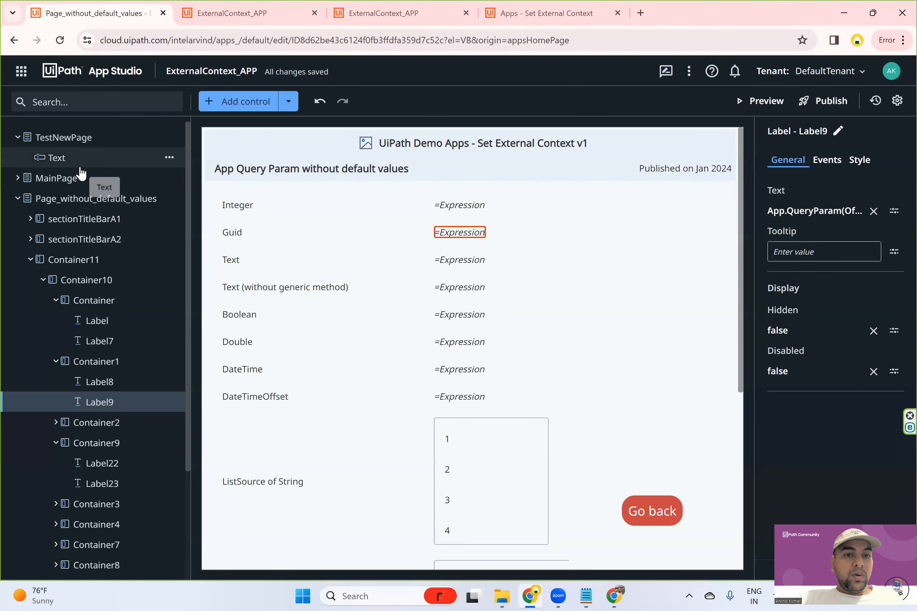
Set Page_without_default_values as the app's start page
{"action": "right_click", "coordinate": [47, 201]}
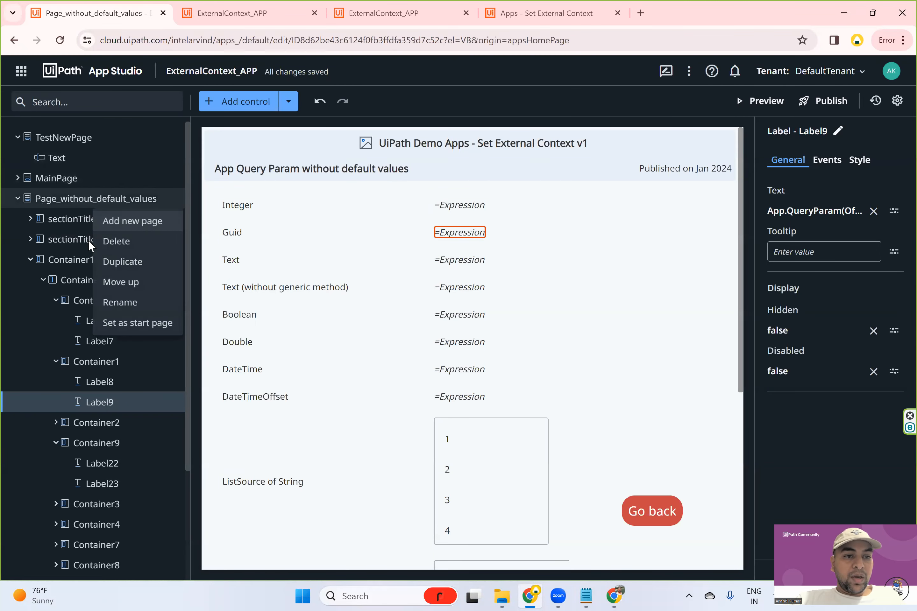
{"action": "left_click", "coordinate": [136, 322]}
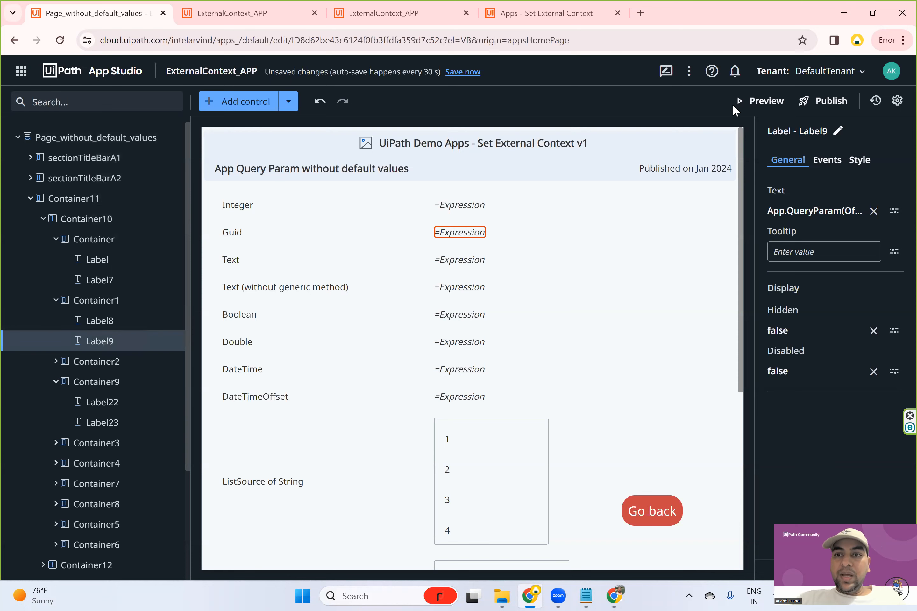
Launch the app preview, copy the full URL with query parameters from the Notepad note, and return to the browser
{"action": "left_click", "coordinate": [755, 103]}
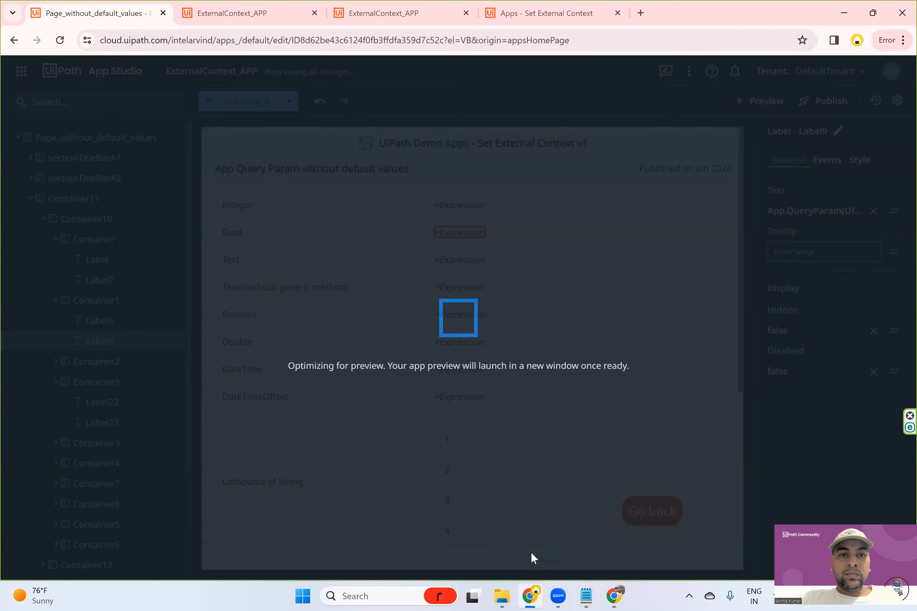
{"action": "left_click", "coordinate": [582, 592]}
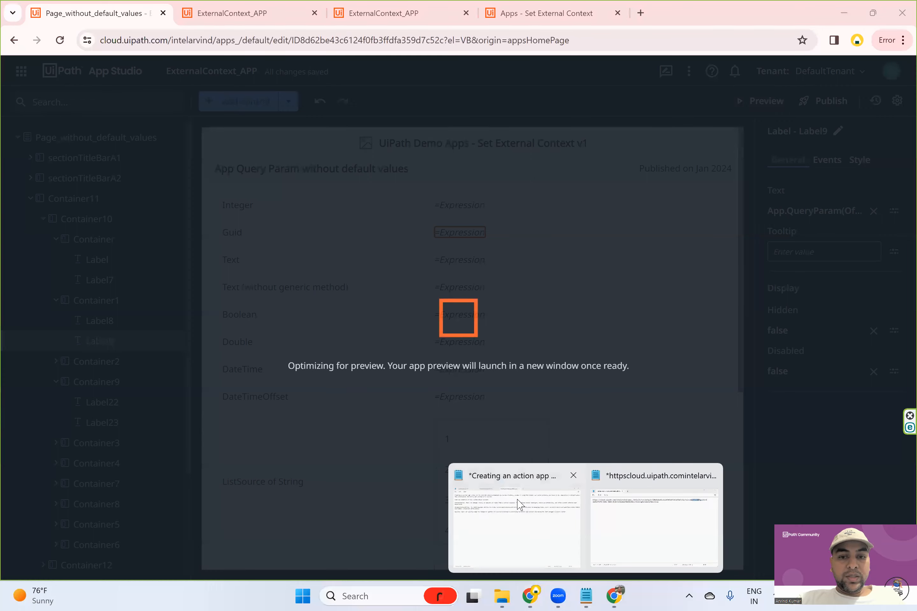
{"action": "left_click", "coordinate": [595, 530]}
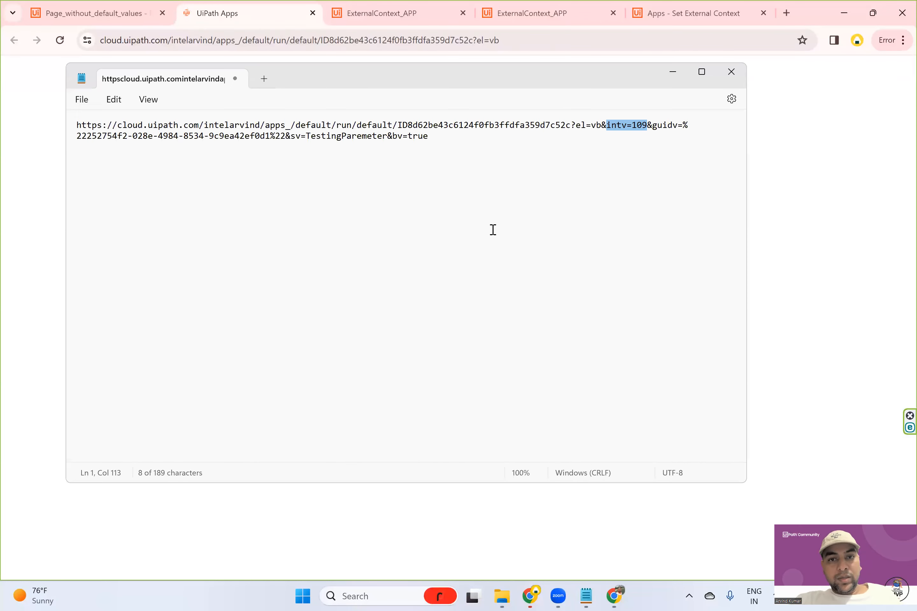
{"action": "left_click", "coordinate": [529, 177]}
{"action": "key", "text": "ctrl+a"}
{"action": "key", "text": "ctrl+c"}
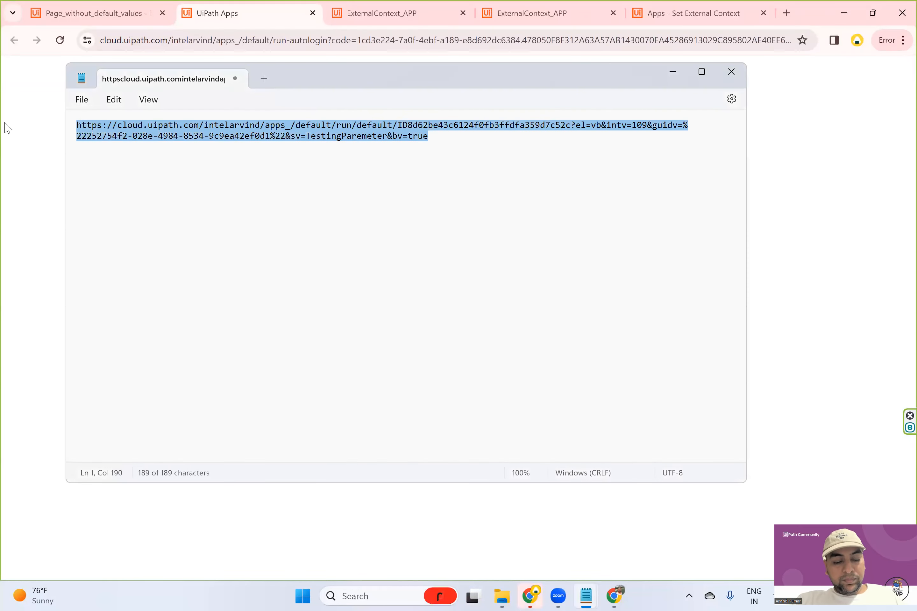
{"action": "key", "text": "alt+Tab"}
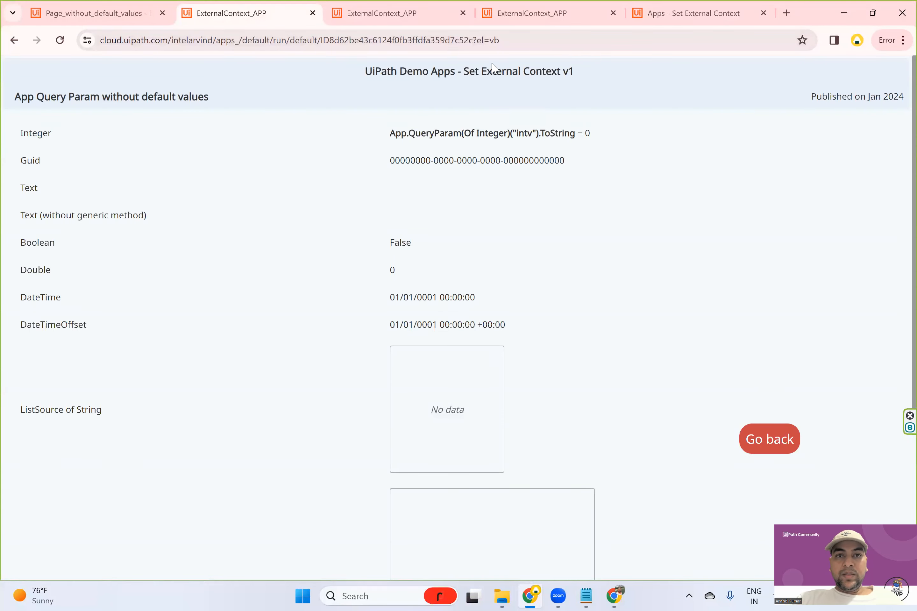
Load the copied URL with intv=109, a guidv value, sv=TestingParemeter and bv=true in the preview
{"action": "left_click", "coordinate": [519, 44]}
{"action": "key", "text": "ctrl+v"}
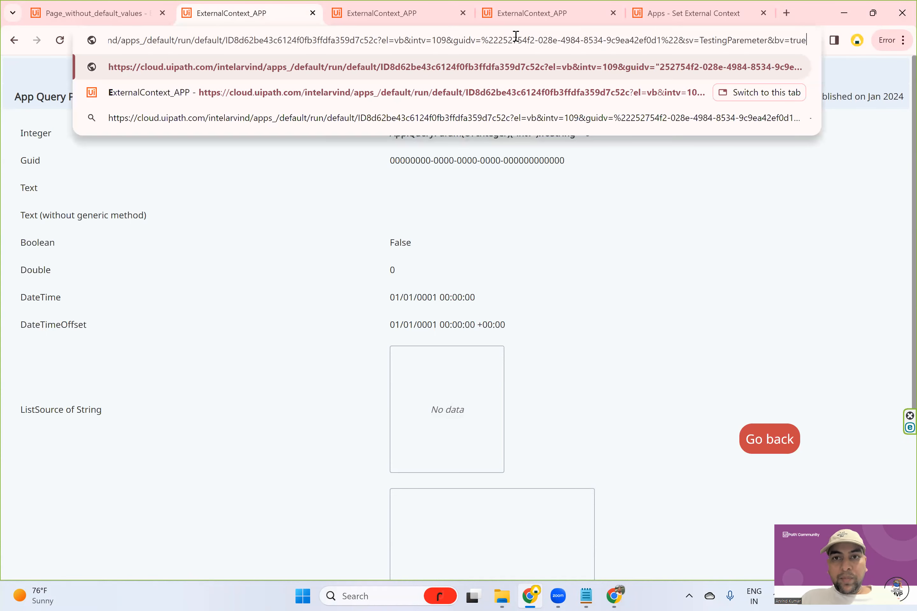
{"action": "key", "text": "Return"}
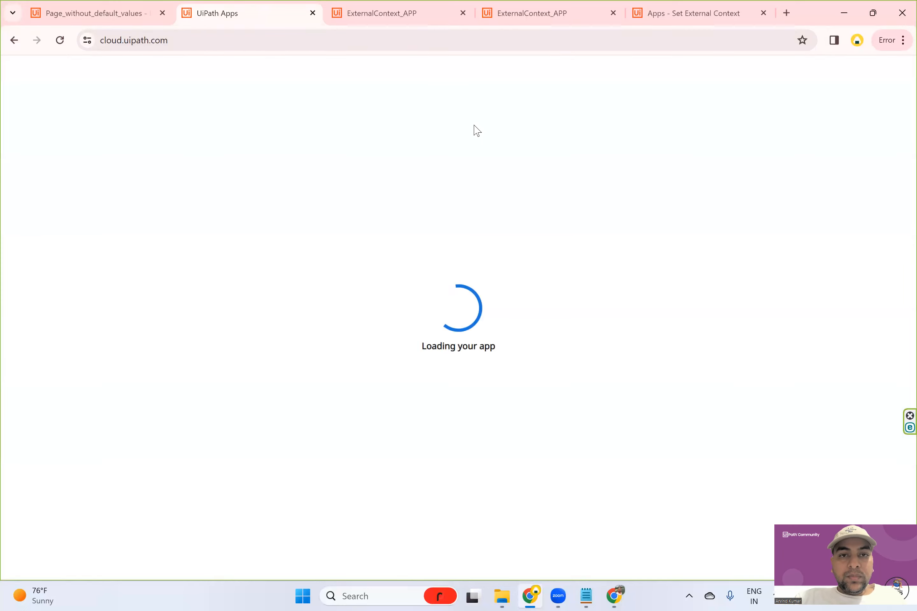
Launch another preview of the app from App Studio and go back to the preview loaded with query parameters
{"action": "left_click", "coordinate": [138, 20]}
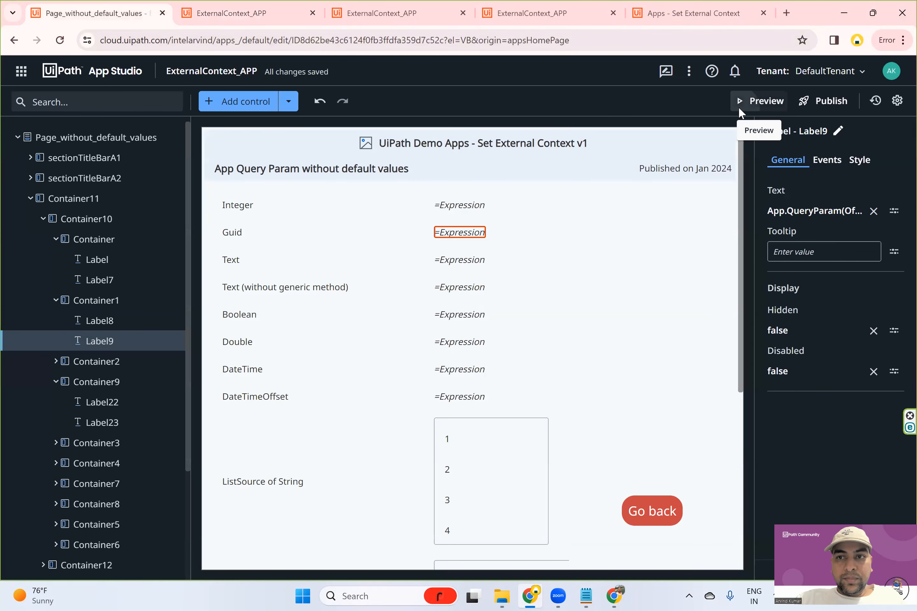
{"action": "left_click", "coordinate": [739, 105]}
{"action": "left_click", "coordinate": [272, 23]}
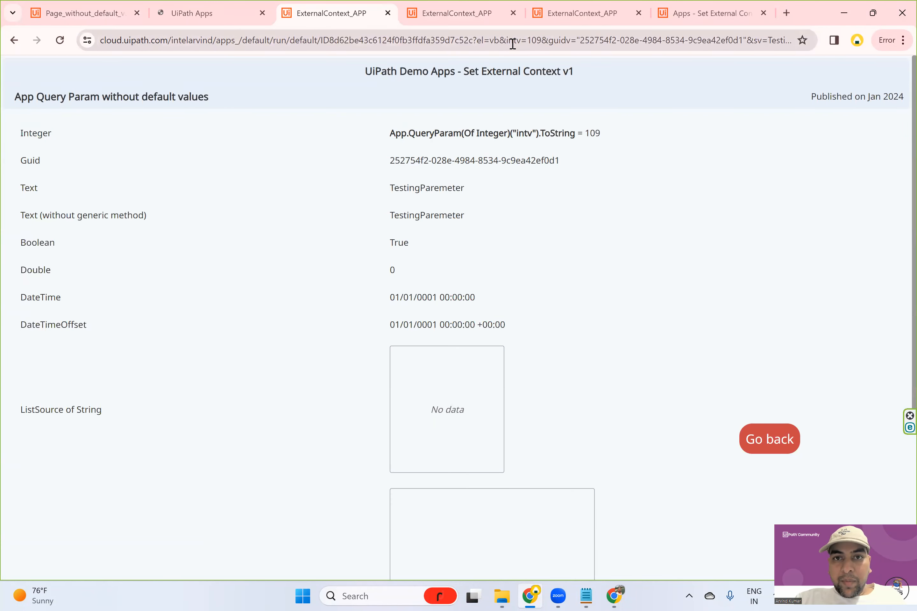
Compare the intv, guidv and sv parameters in the URL with the Integer, Guid and Text values on the page
{"action": "left_click_drag", "start_coordinate": [516, 43], "coordinate": [535, 43]}
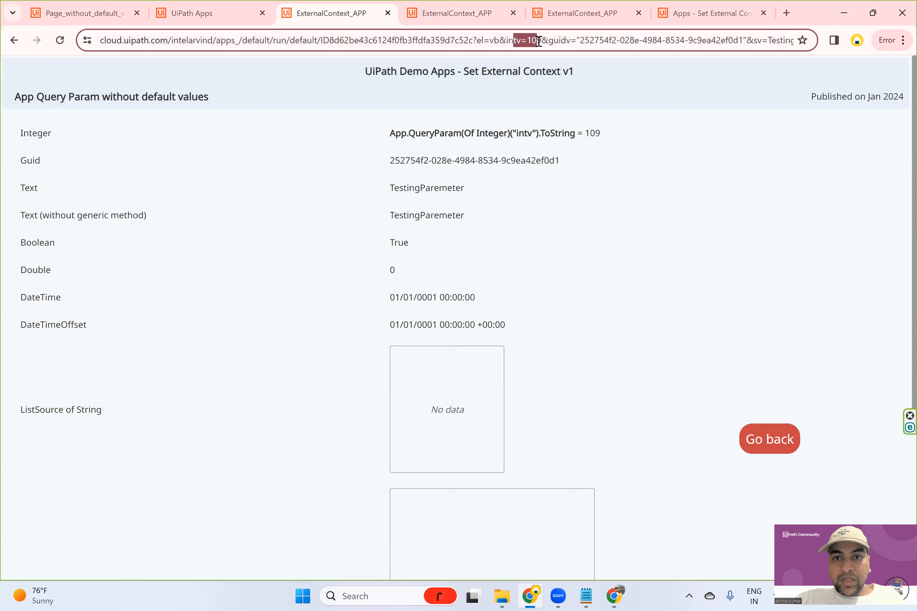
{"action": "left_click", "coordinate": [598, 134]}
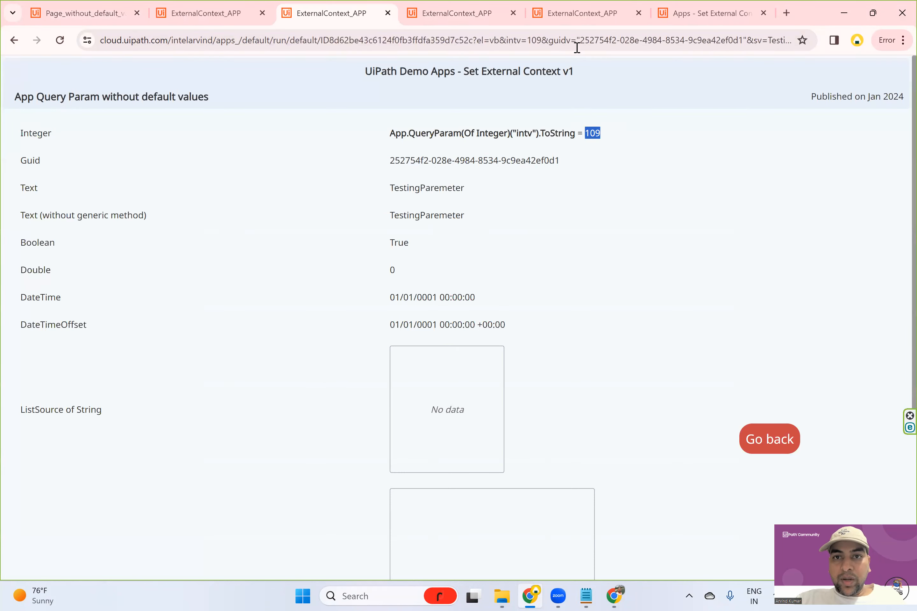
{"action": "left_click_drag", "start_coordinate": [548, 40], "coordinate": [739, 42]}
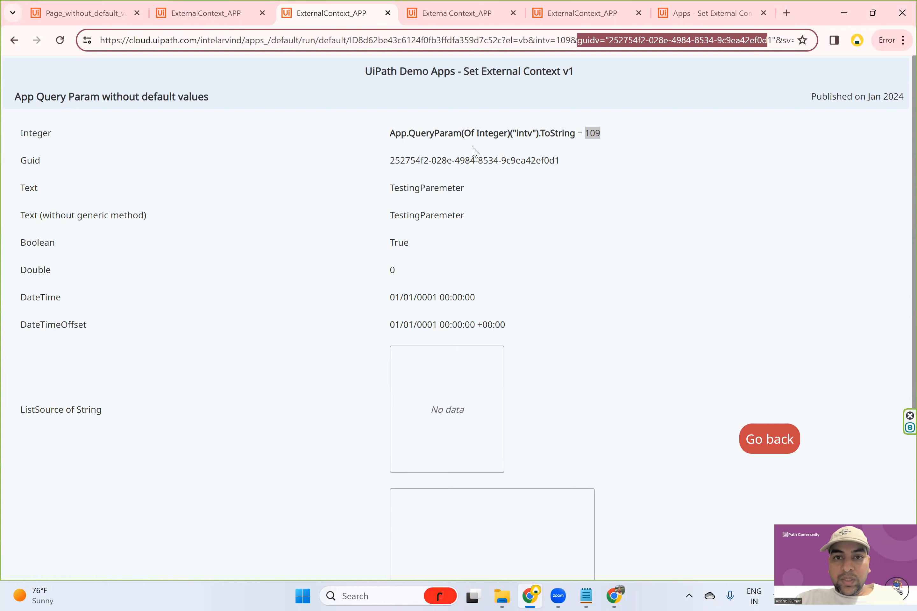
{"action": "left_click_drag", "start_coordinate": [406, 161], "coordinate": [534, 162]}
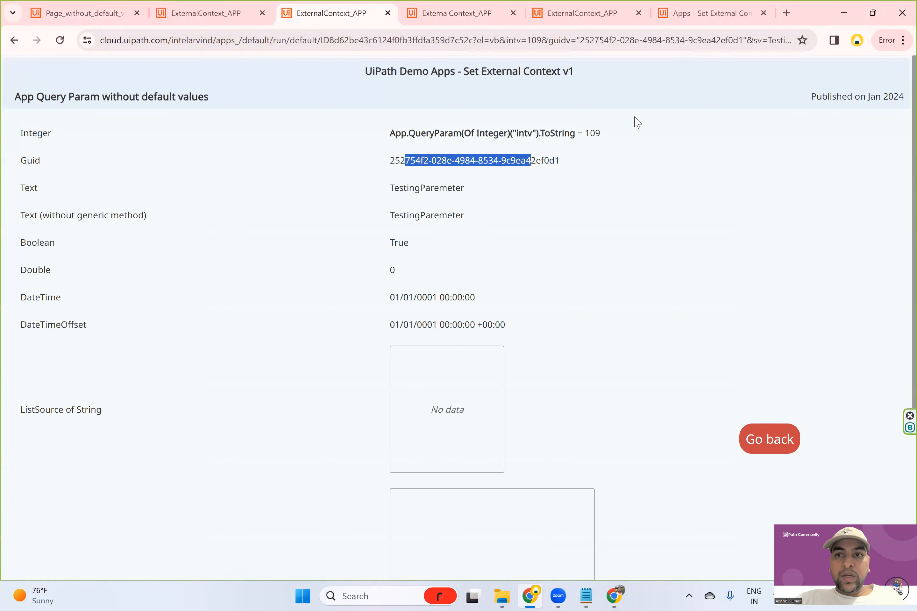
{"action": "left_click_drag", "start_coordinate": [763, 41], "coordinate": [804, 40]}
{"action": "left_click_drag", "start_coordinate": [390, 188], "coordinate": [473, 222]}
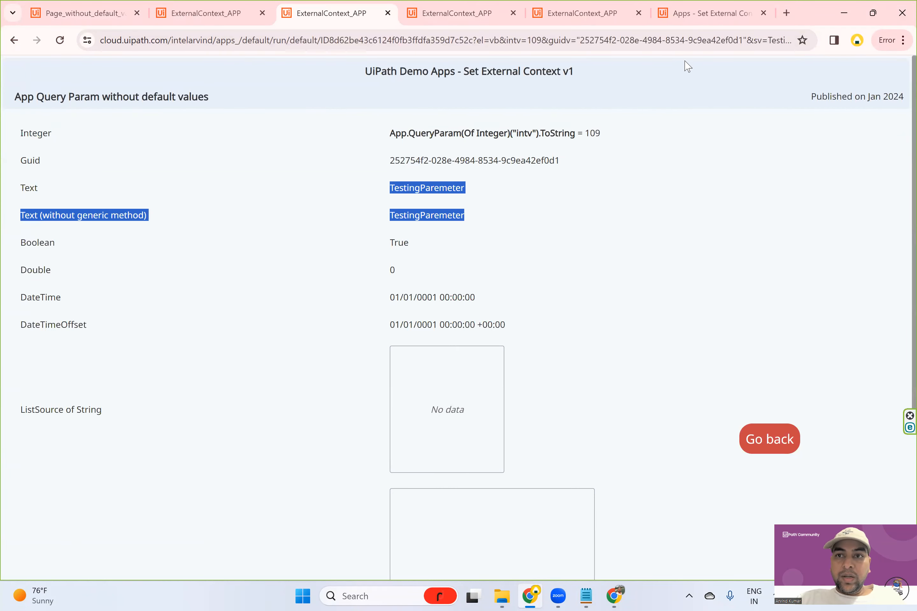
{"action": "left_click_drag", "start_coordinate": [703, 45], "coordinate": [777, 48]}
Change the bv parameter at the end of the preview URL to false and reload the app
{"action": "left_click", "coordinate": [765, 41]}
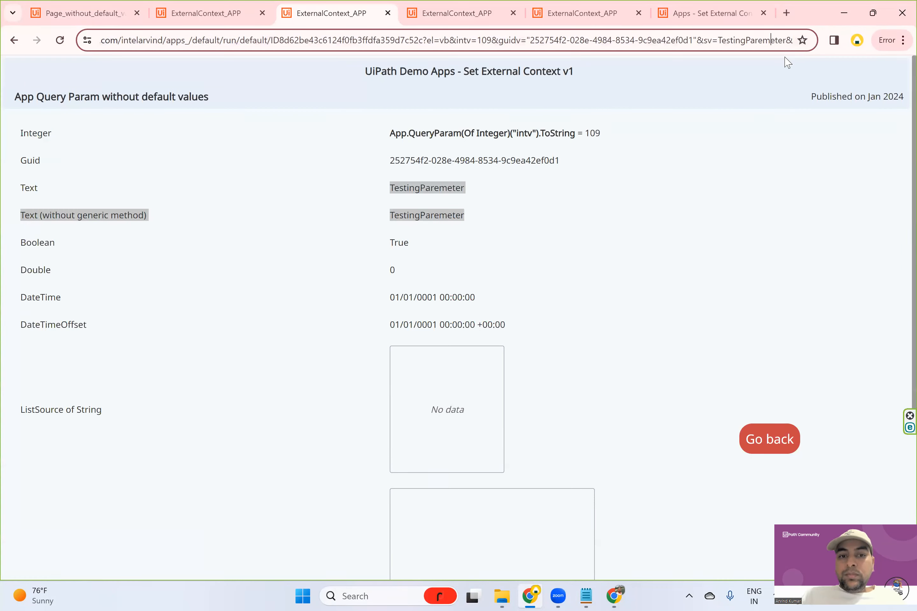
{"action": "type", "text": "bv=true"}
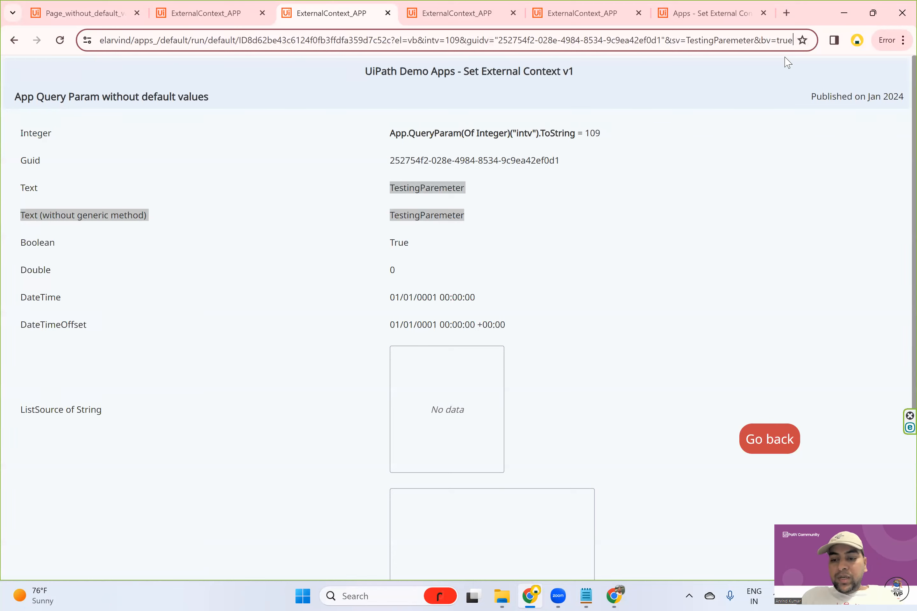
{"action": "key", "text": "BackSpace"}
{"action": "key", "text": "BackSpace"}
{"action": "key", "text": "BackSpace"}
{"action": "key", "text": "BackSpace"}
{"action": "type", "text": "false"}
{"action": "key", "text": "Return"}
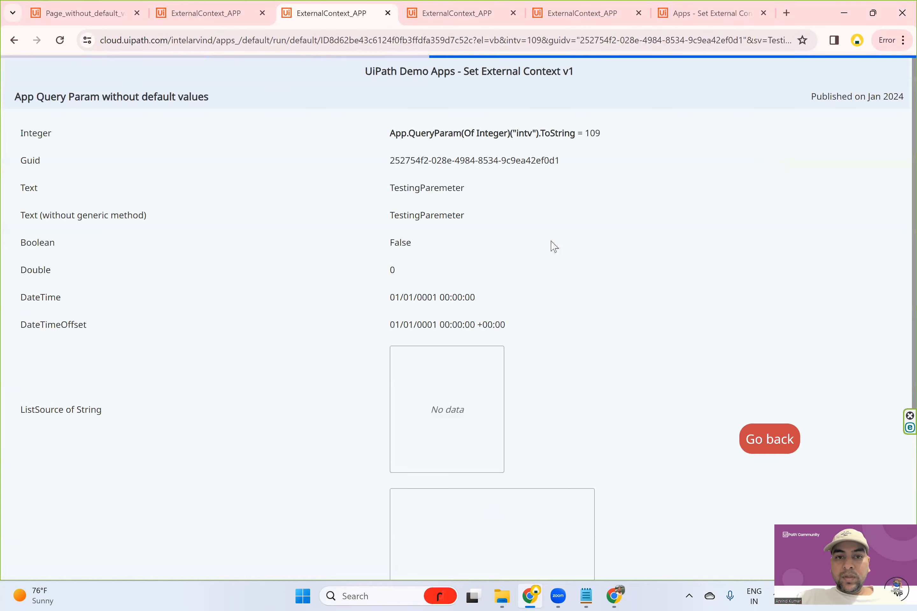
Check the Integer through Boolean values on the page against the URL parameters, and return to App Studio
{"action": "left_click_drag", "start_coordinate": [419, 246], "coordinate": [394, 243]}
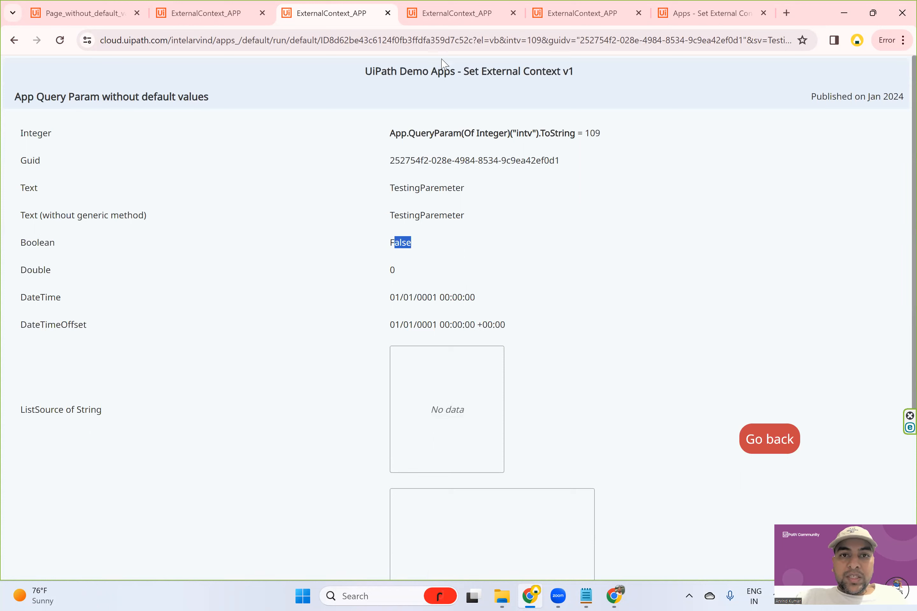
{"action": "left_click_drag", "start_coordinate": [463, 41], "coordinate": [782, 41]}
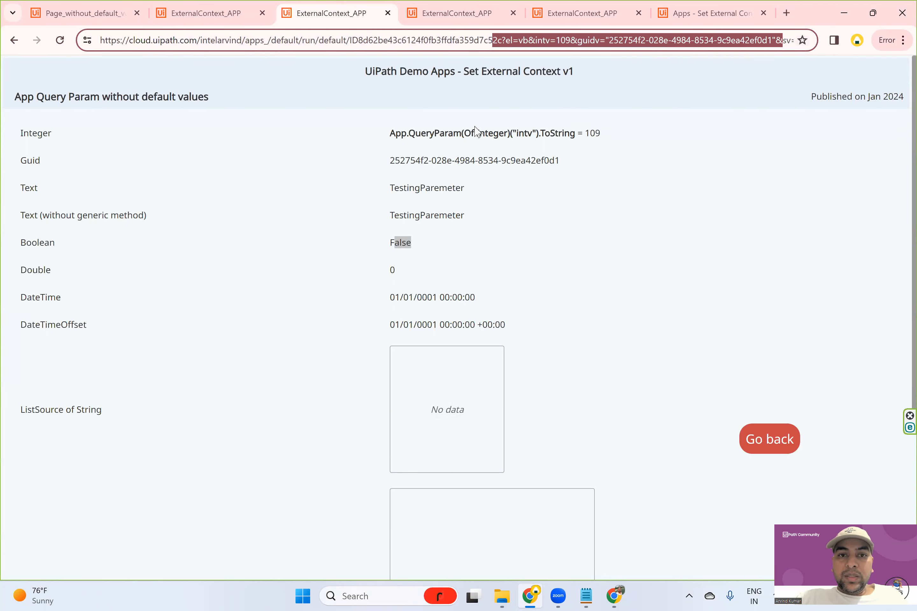
{"action": "left_click_drag", "start_coordinate": [399, 140], "coordinate": [474, 242]}
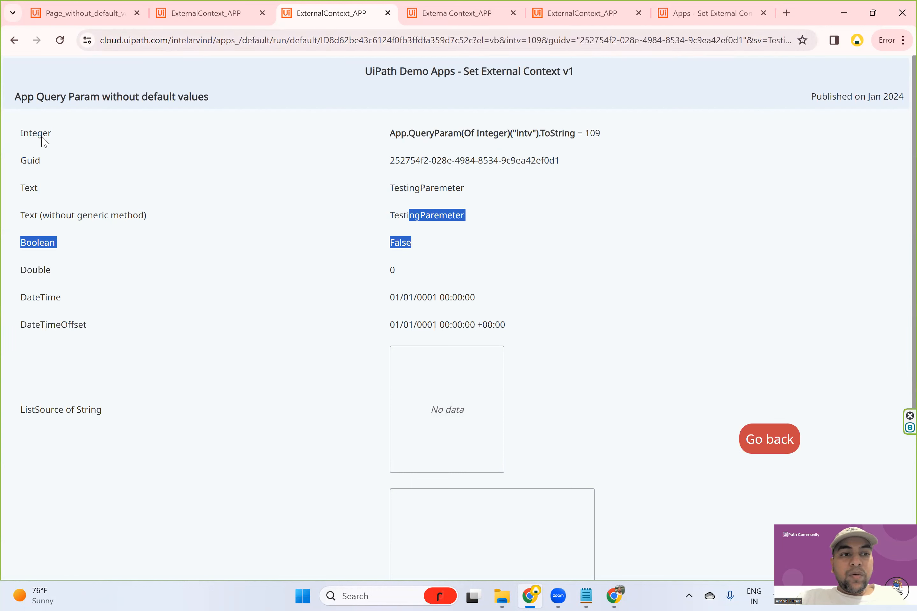
{"action": "left_click", "coordinate": [69, 147]}
{"action": "left_click_drag", "start_coordinate": [23, 133], "coordinate": [473, 234]}
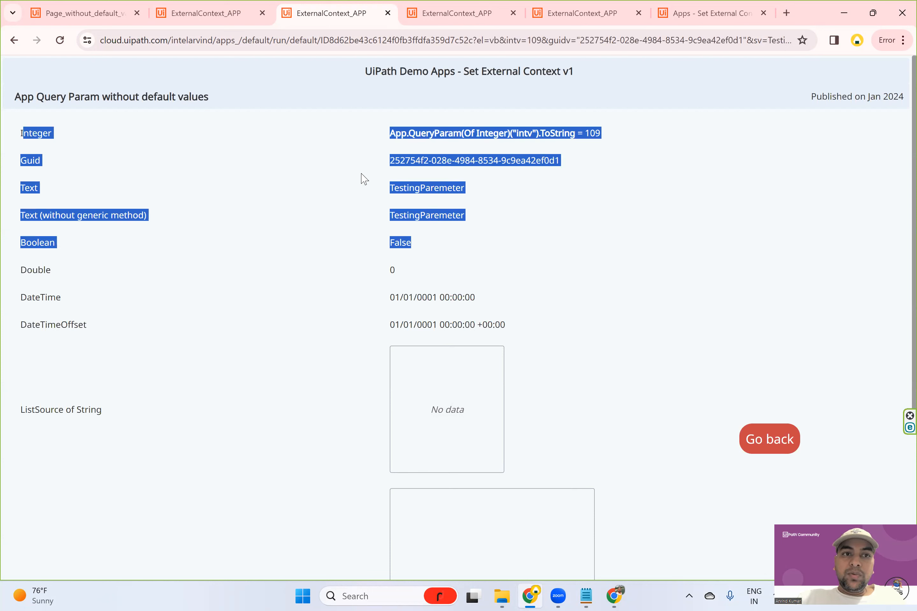
{"action": "left_click", "coordinate": [215, 22]}
{"action": "left_click", "coordinate": [119, 23]}
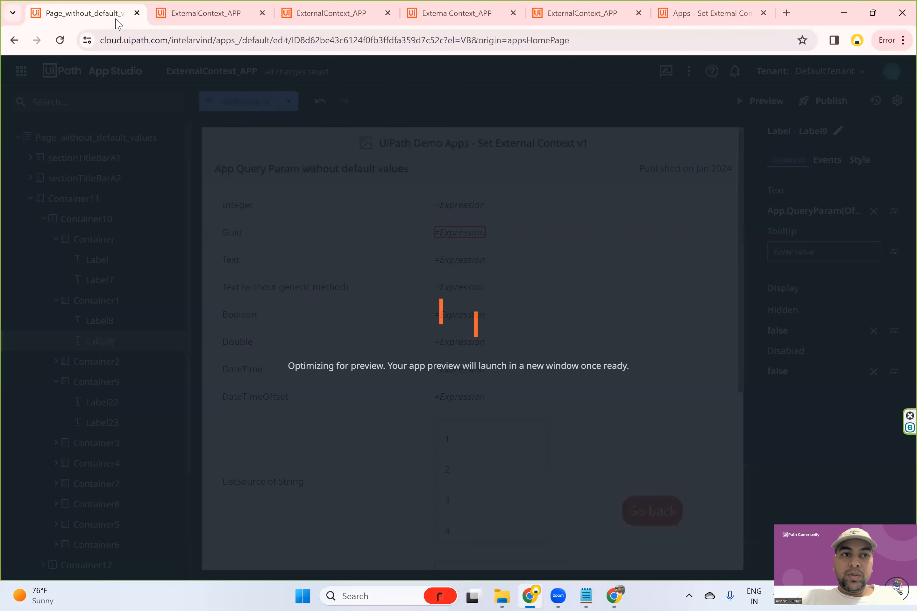